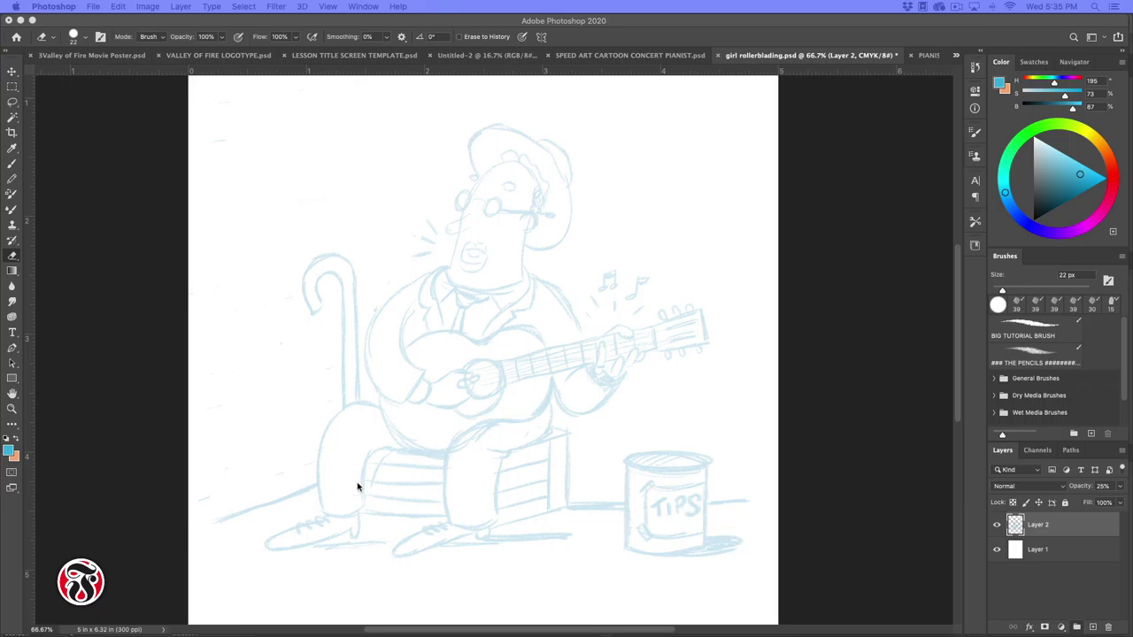
Add a new layer above the faint sketch and trace the musician's head and hat brim with the Brush
key(b)
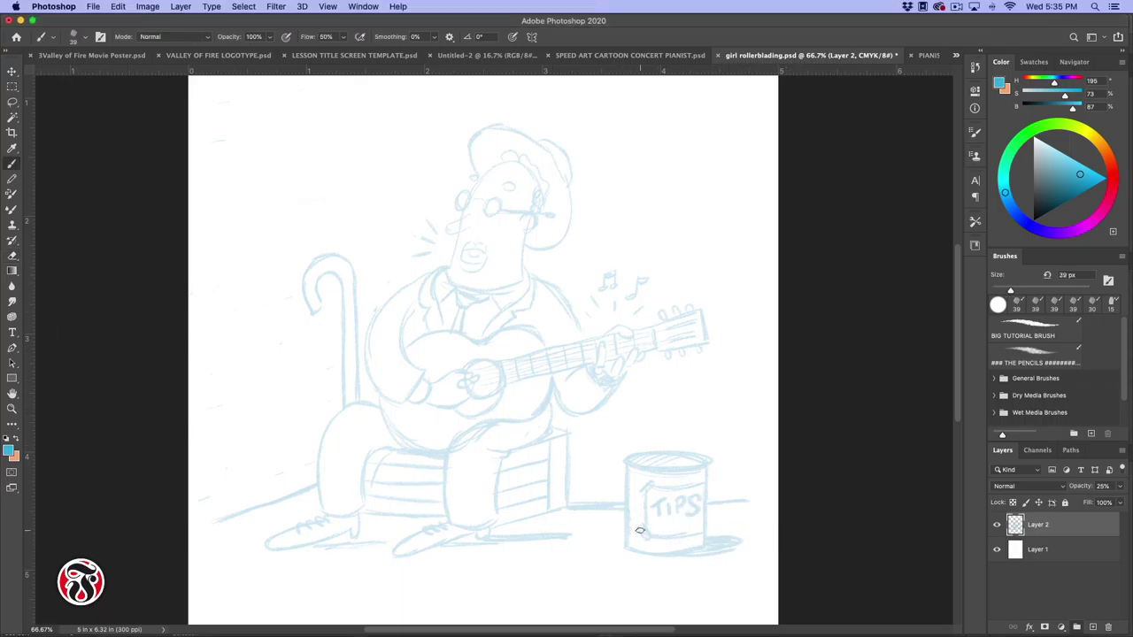
click(1096, 629)
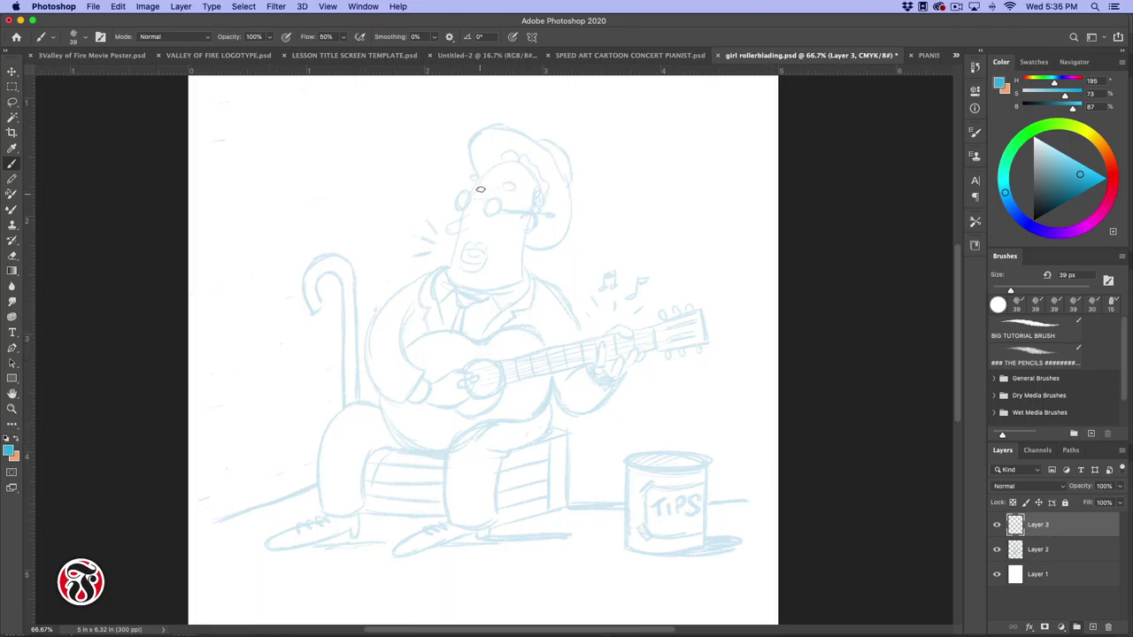
mouse_move(450, 258)
mouse_down()
mouse_move(486, 165)
mouse_move(473, 179)
mouse_move(531, 166)
mouse_move(521, 158)
mouse_move(541, 176)
mouse_move(533, 216)
mouse_move(526, 243)
mouse_move(535, 178)
mouse_move(508, 121)
mouse_move(484, 125)
mouse_move(564, 194)
mouse_move(534, 231)
mouse_move(558, 248)
mouse_move(532, 246)
mouse_move(570, 227)
mouse_up()
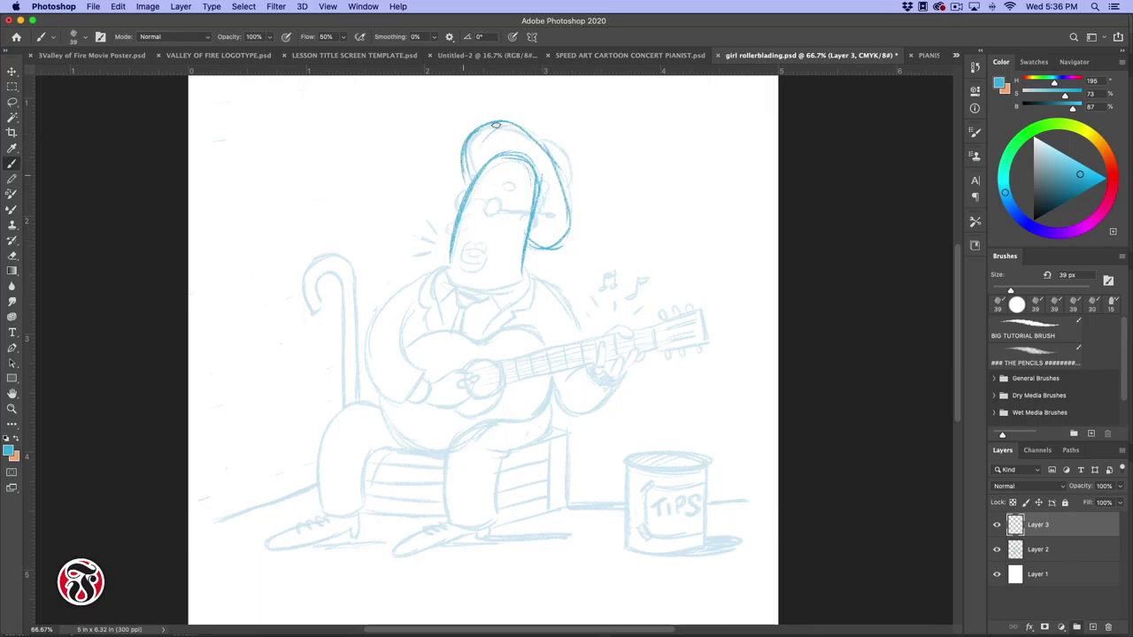
drag(463, 144, 541, 152)
drag(533, 240, 569, 246)
Trace the musician's large rounded torso from the shoulders down to the belly line
mouse_move(413, 294)
mouse_down()
mouse_move(364, 406)
mouse_move(459, 263)
mouse_move(557, 351)
mouse_up()
mouse_move(534, 280)
mouse_down()
mouse_move(558, 398)
mouse_move(540, 430)
mouse_up()
mouse_move(364, 407)
mouse_down()
mouse_move(424, 444)
mouse_move(522, 447)
mouse_up()
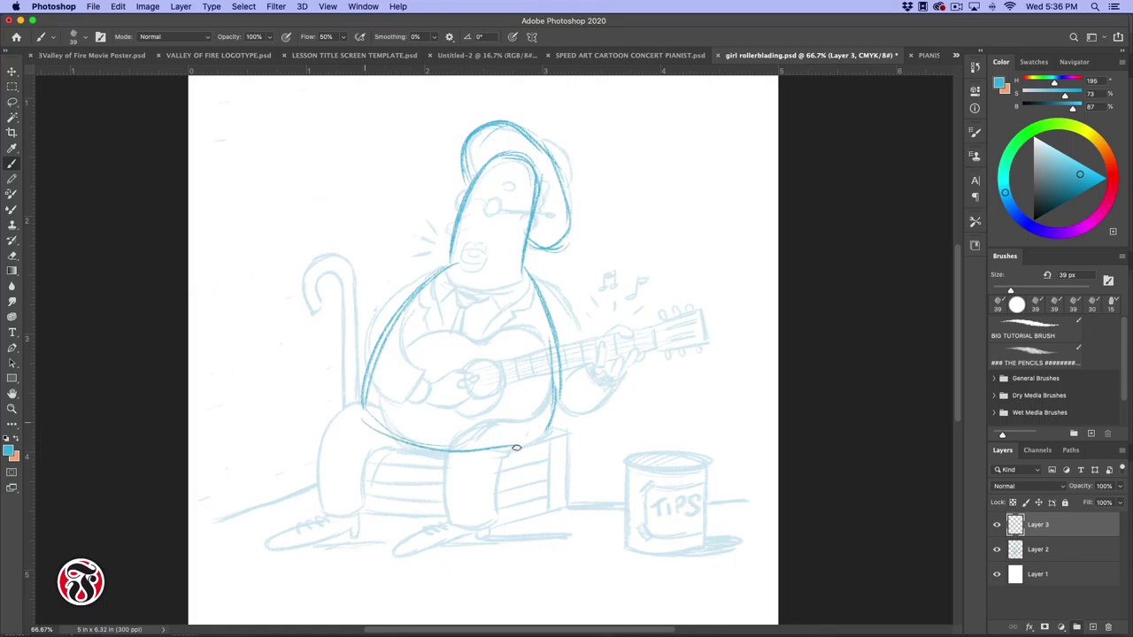
mouse_move(382, 425)
mouse_down()
mouse_move(488, 437)
mouse_move(545, 421)
mouse_up()
Trace the chin line and the bent sleeve of the arm reaching toward the guitar neck
mouse_move(452, 261)
mouse_down()
mouse_move(489, 288)
mouse_move(448, 272)
mouse_move(532, 272)
mouse_move(572, 298)
mouse_move(531, 276)
mouse_move(586, 347)
mouse_up()
mouse_move(554, 295)
mouse_down()
mouse_move(591, 364)
mouse_move(589, 412)
mouse_move(609, 373)
mouse_move(595, 354)
mouse_move(627, 377)
mouse_move(610, 373)
mouse_move(594, 414)
mouse_up()
drag(575, 378, 594, 364)
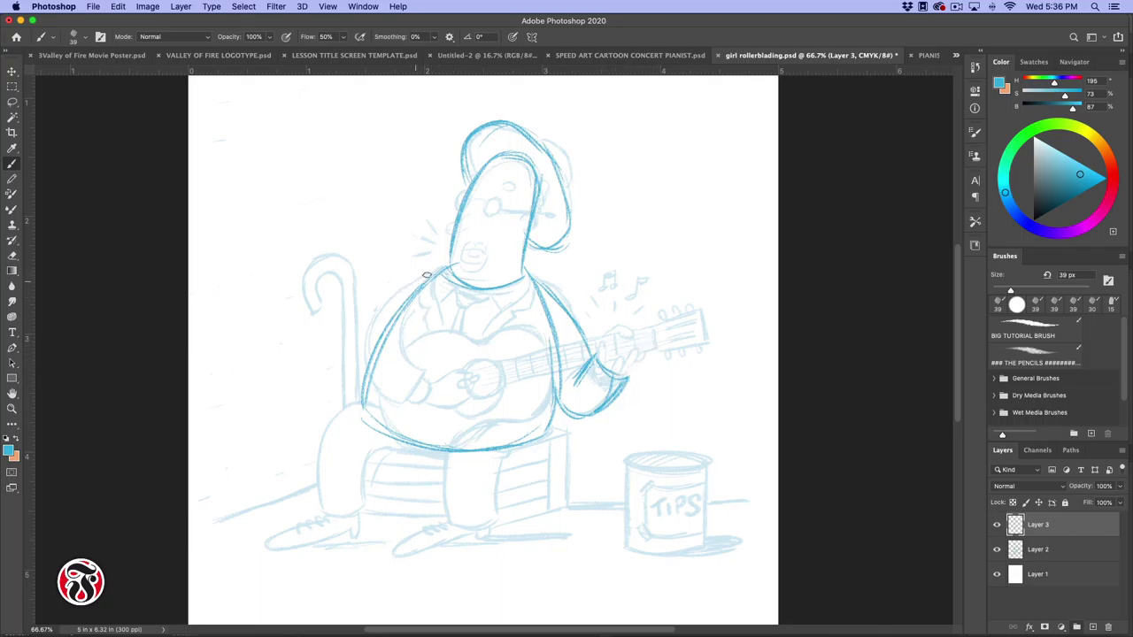
Trace the strumming arm's sleeve from shoulder to cuff, reinforcing its outer and inner curves
mouse_move(434, 271)
mouse_down()
mouse_move(397, 294)
mouse_move(356, 354)
mouse_move(362, 324)
mouse_move(378, 398)
mouse_up()
mouse_move(419, 289)
mouse_down()
mouse_move(403, 350)
mouse_move(423, 367)
mouse_move(399, 406)
mouse_up()
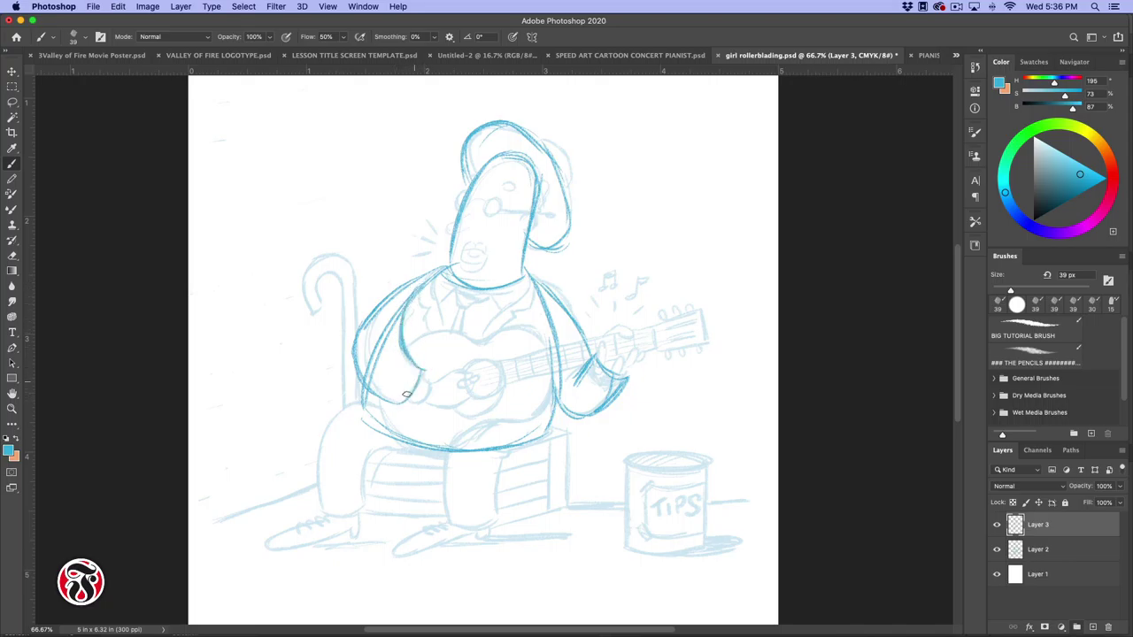
drag(355, 347, 384, 284)
mouse_move(355, 326)
mouse_down()
mouse_move(390, 287)
mouse_move(434, 269)
mouse_move(368, 298)
mouse_move(445, 267)
mouse_up()
drag(403, 311, 446, 270)
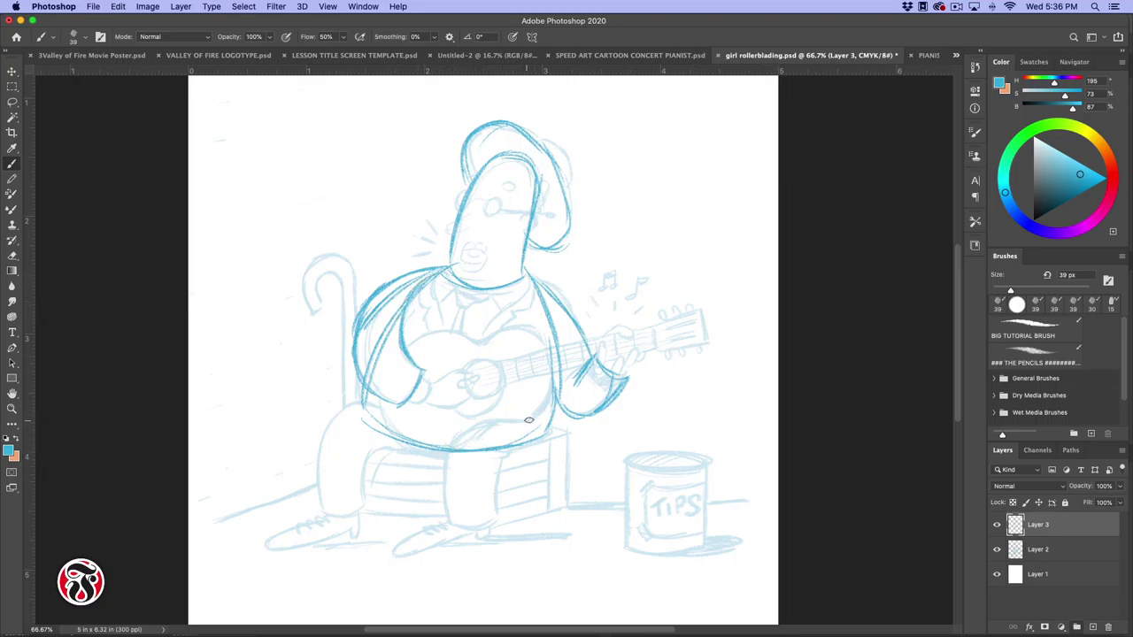
Trace the leg nearest the tips can, from the thigh over the crate down to the trouser cuff
mouse_move(531, 417)
mouse_down()
mouse_move(471, 440)
mouse_move(446, 468)
mouse_move(445, 516)
mouse_up()
drag(507, 423, 555, 401)
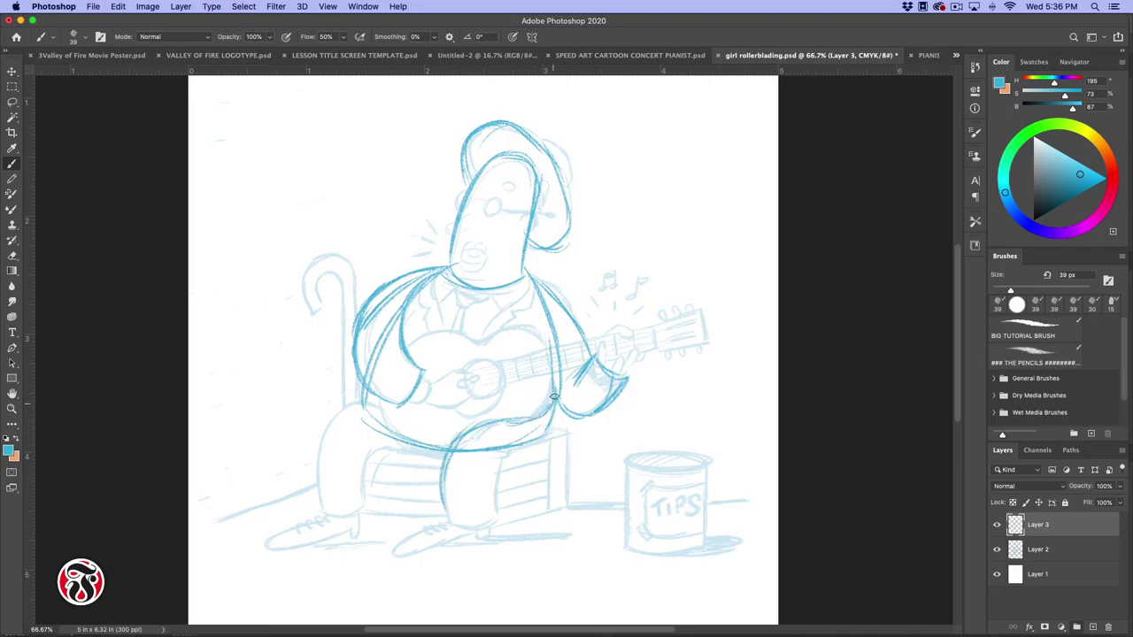
drag(531, 444, 553, 416)
mouse_move(547, 431)
mouse_down()
mouse_move(507, 450)
mouse_move(527, 443)
mouse_move(493, 505)
mouse_up()
drag(500, 477, 490, 522)
drag(445, 526, 488, 526)
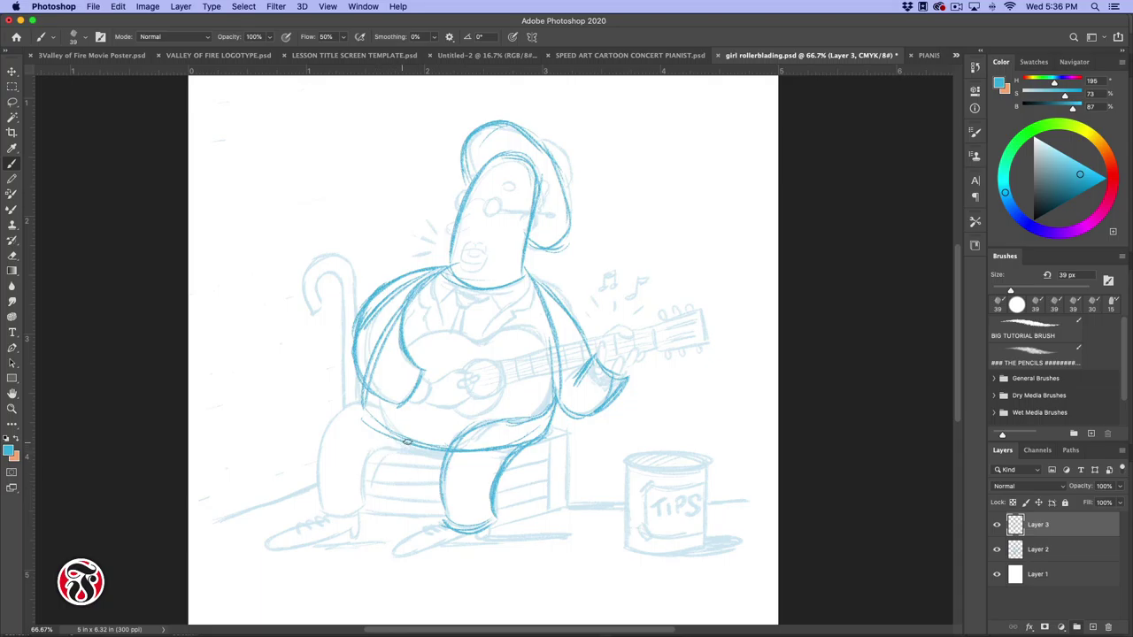
Trace the other bent leg beside the cane, from knee to ankle
mouse_move(408, 441)
mouse_down()
mouse_move(354, 474)
mouse_move(380, 447)
mouse_move(358, 512)
mouse_up()
drag(320, 458, 314, 501)
mouse_move(349, 409)
mouse_down()
mouse_move(326, 447)
mouse_move(360, 405)
mouse_up()
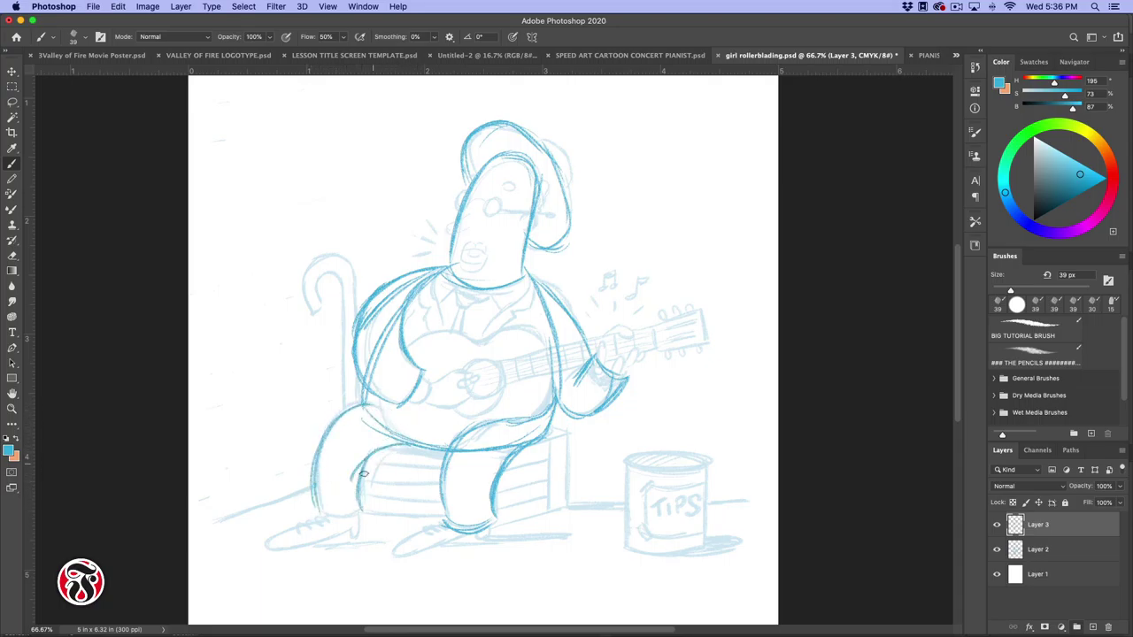
Draw the trouser cuffs and both shoes with heels, and outline the crate's corner and lower edges
drag(326, 519, 367, 511)
mouse_move(445, 526)
mouse_down()
mouse_move(404, 544)
mouse_move(488, 536)
mouse_move(452, 532)
mouse_up()
mouse_move(320, 523)
mouse_down()
mouse_move(289, 528)
mouse_move(337, 535)
mouse_move(308, 544)
mouse_move(358, 531)
mouse_up()
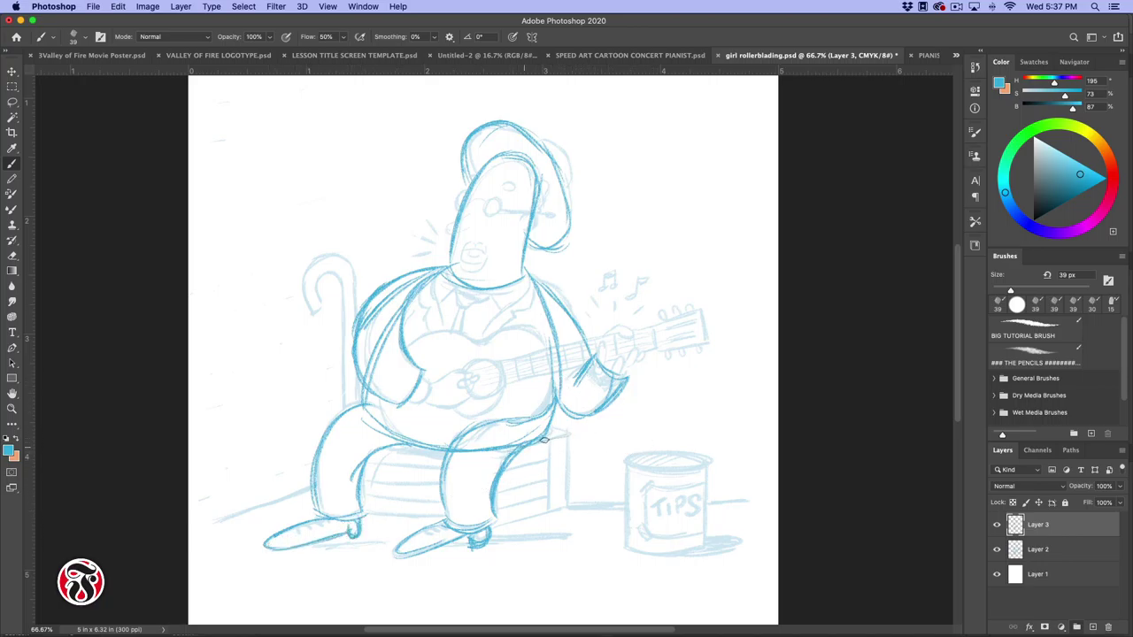
mouse_move(570, 435)
mouse_down()
mouse_move(561, 483)
mouse_move(549, 445)
mouse_move(524, 528)
mouse_move(504, 523)
mouse_move(542, 510)
mouse_up()
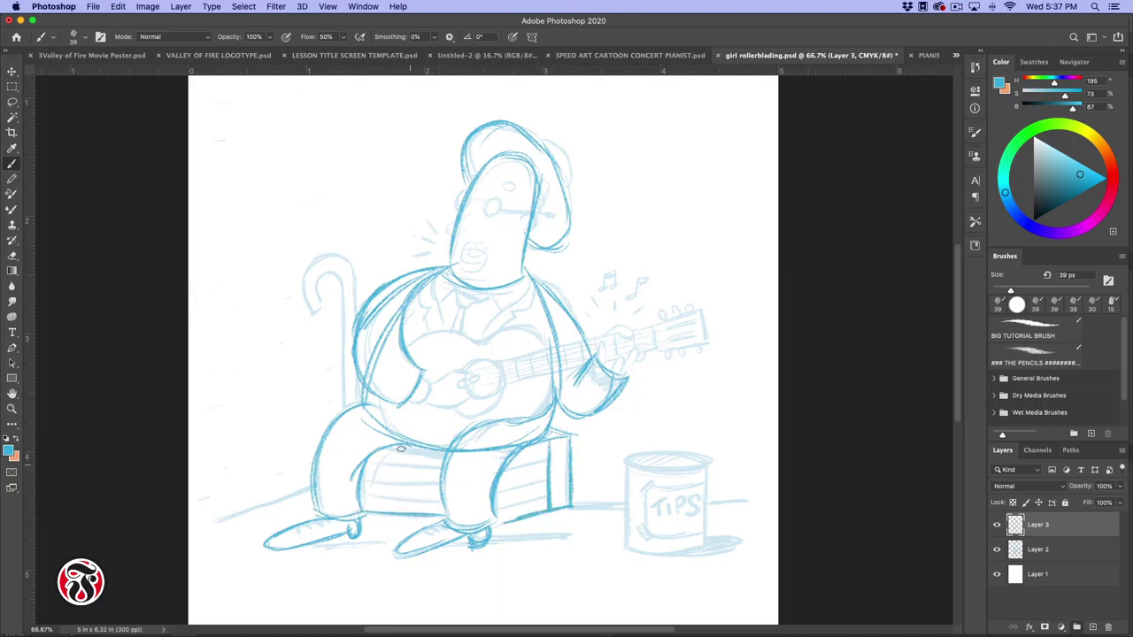
Draw the walking cane with its curved handle and a long shaft extending down to the ground
mouse_move(320, 293)
mouse_down()
mouse_move(325, 263)
mouse_move(350, 275)
mouse_move(316, 281)
mouse_move(333, 276)
mouse_move(345, 296)
mouse_move(349, 265)
mouse_move(357, 327)
mouse_move(349, 317)
mouse_move(345, 378)
mouse_move(339, 300)
mouse_move(351, 374)
mouse_move(355, 360)
mouse_move(387, 434)
mouse_move(371, 442)
mouse_move(356, 383)
mouse_move(364, 487)
mouse_up()
drag(360, 410, 366, 524)
drag(347, 386, 352, 507)
drag(345, 429, 352, 550)
drag(368, 507, 370, 552)
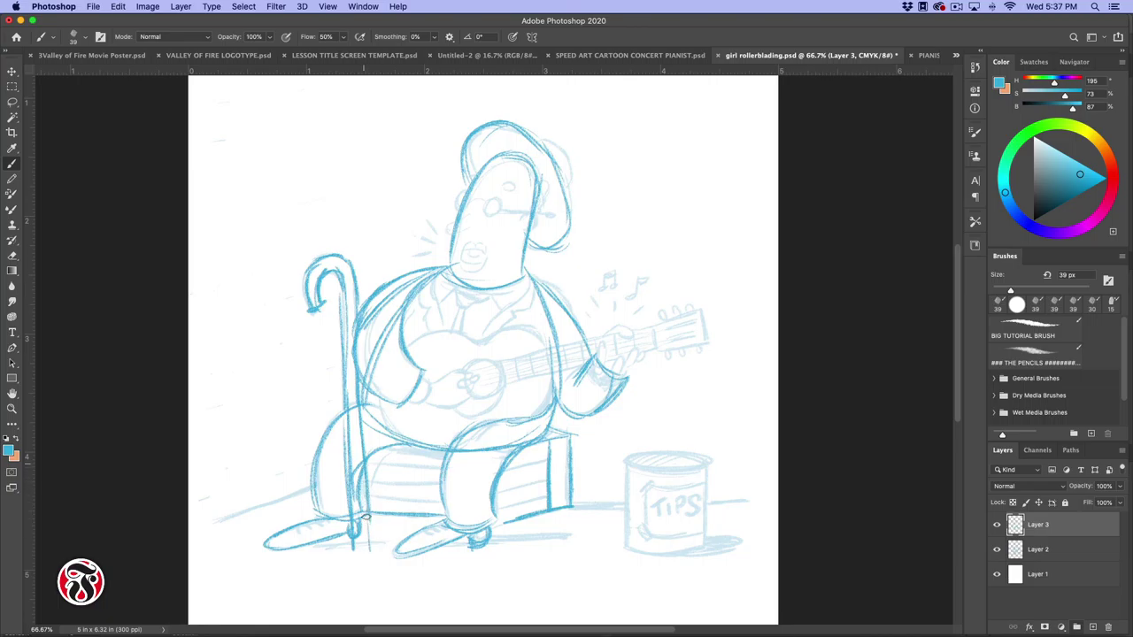
mouse_move(366, 476)
mouse_down()
mouse_move(369, 551)
mouse_move(360, 551)
mouse_up()
drag(343, 354, 342, 279)
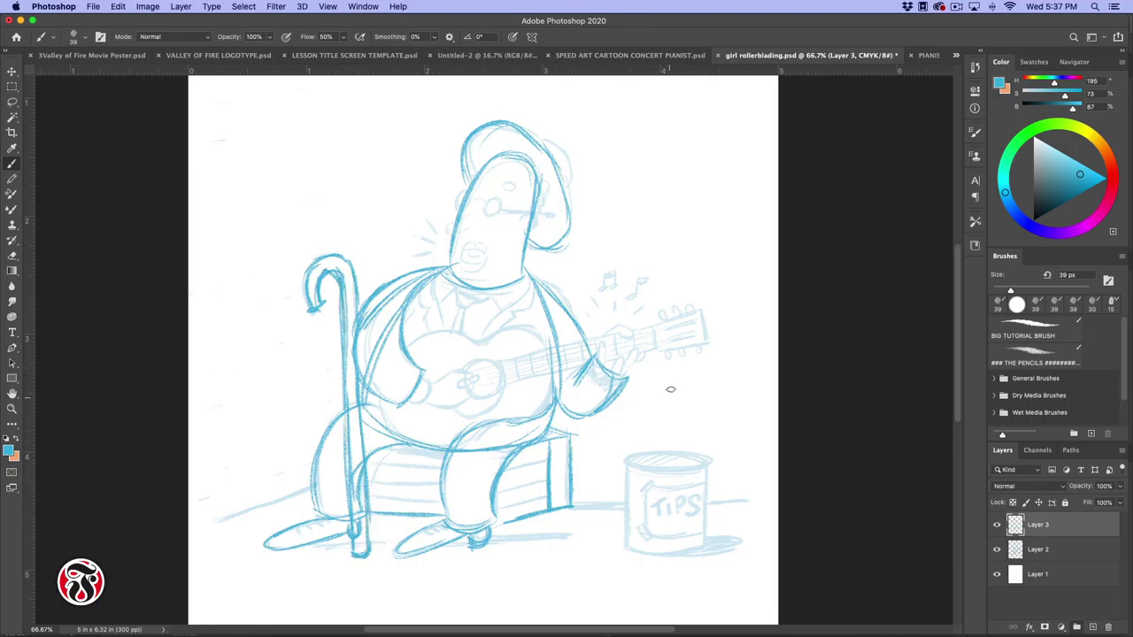
Draw the face details: round glasses, nose, eyebrows and open mouth, plus the ear and curly hair
mouse_move(467, 187)
mouse_down()
mouse_move(485, 215)
mouse_move(448, 232)
mouse_up()
mouse_move(500, 183)
mouse_down()
mouse_move(522, 179)
mouse_move(467, 178)
mouse_up()
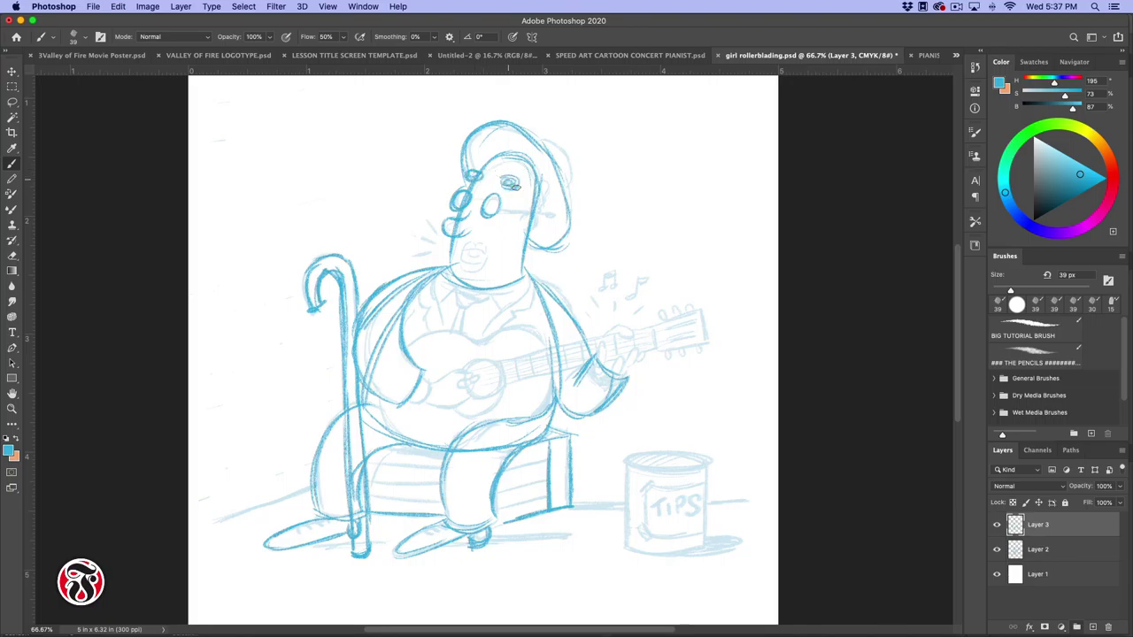
mouse_move(467, 244)
mouse_down()
mouse_move(461, 262)
mouse_move(474, 267)
mouse_move(485, 266)
mouse_move(472, 245)
mouse_move(488, 243)
mouse_move(460, 262)
mouse_move(485, 264)
mouse_move(476, 274)
mouse_move(489, 251)
mouse_up()
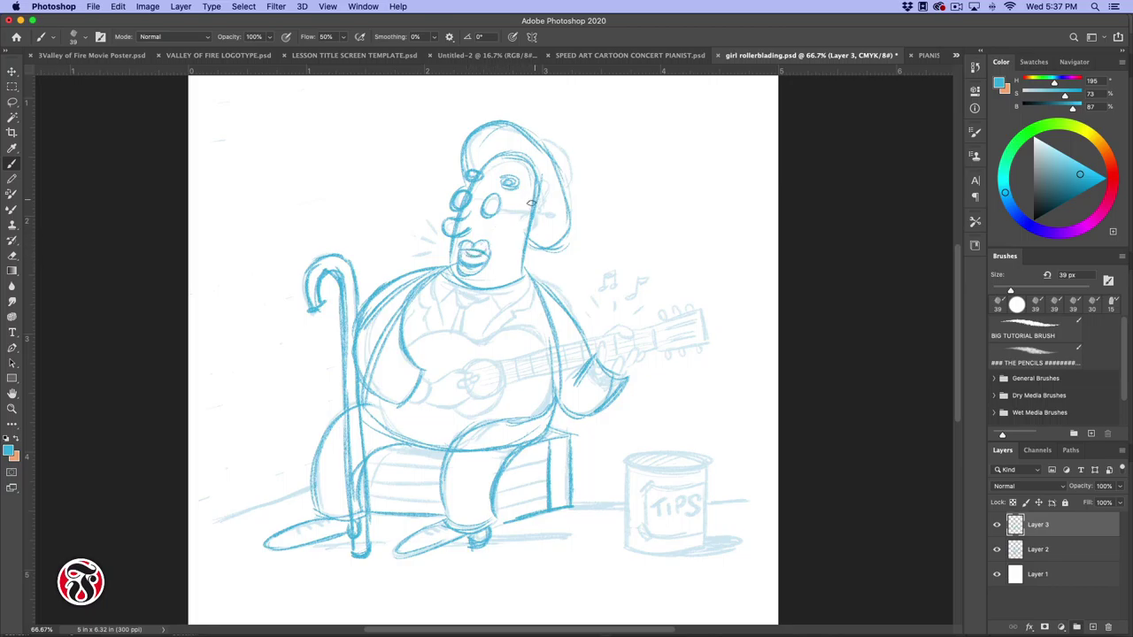
mouse_move(483, 196)
mouse_down()
mouse_move(507, 184)
mouse_move(538, 210)
mouse_move(525, 207)
mouse_move(536, 217)
mouse_move(523, 231)
mouse_move(536, 213)
mouse_move(504, 205)
mouse_move(554, 216)
mouse_move(507, 151)
mouse_move(532, 167)
mouse_up()
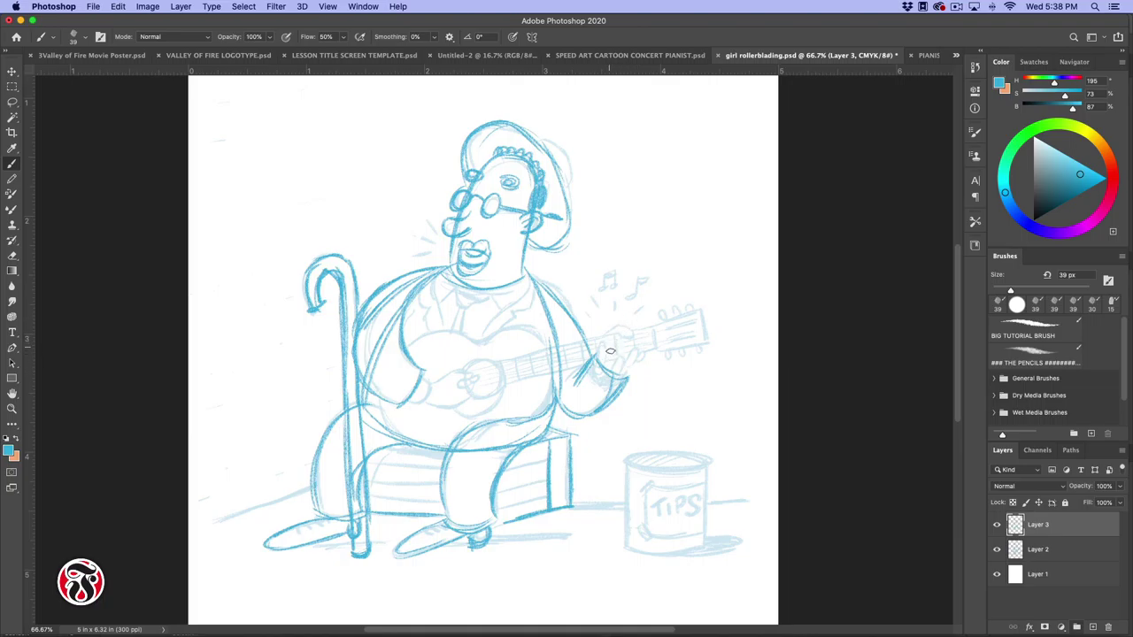
Draw the fretting hand with the guitar's headstock, and trace the sides of the tips can
mouse_move(609, 343)
mouse_down()
mouse_move(595, 366)
mouse_move(604, 337)
mouse_move(605, 368)
mouse_up()
mouse_move(628, 338)
mouse_down()
mouse_move(629, 327)
mouse_move(621, 377)
mouse_up()
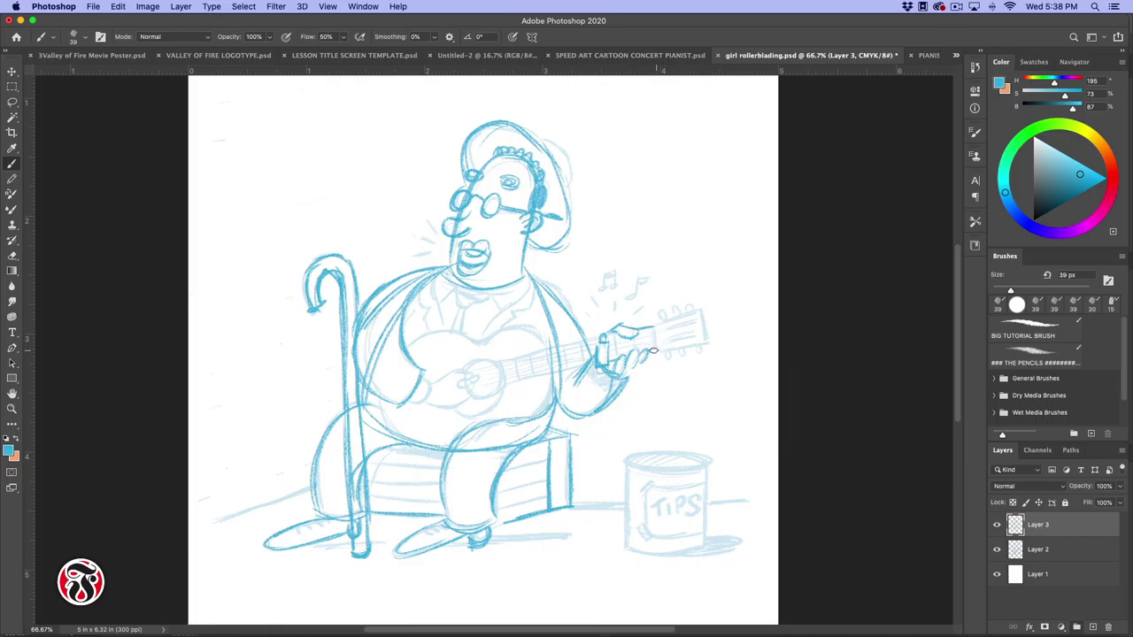
mouse_move(652, 328)
mouse_down()
mouse_move(654, 348)
mouse_move(700, 310)
mouse_move(707, 344)
mouse_up()
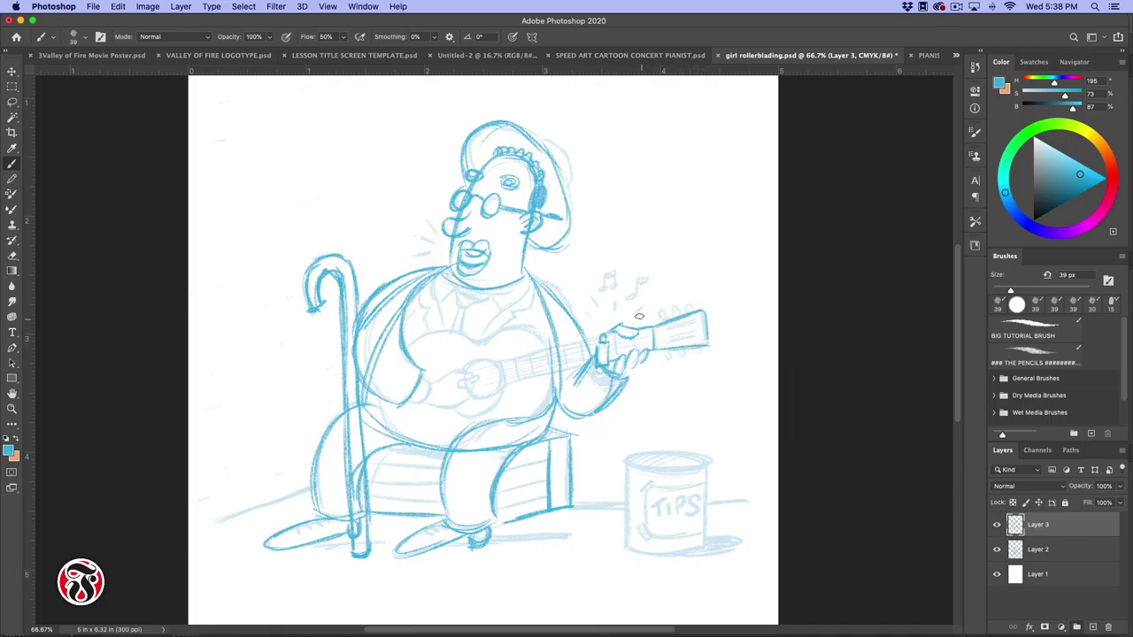
drag(626, 468, 626, 551)
drag(705, 464, 707, 539)
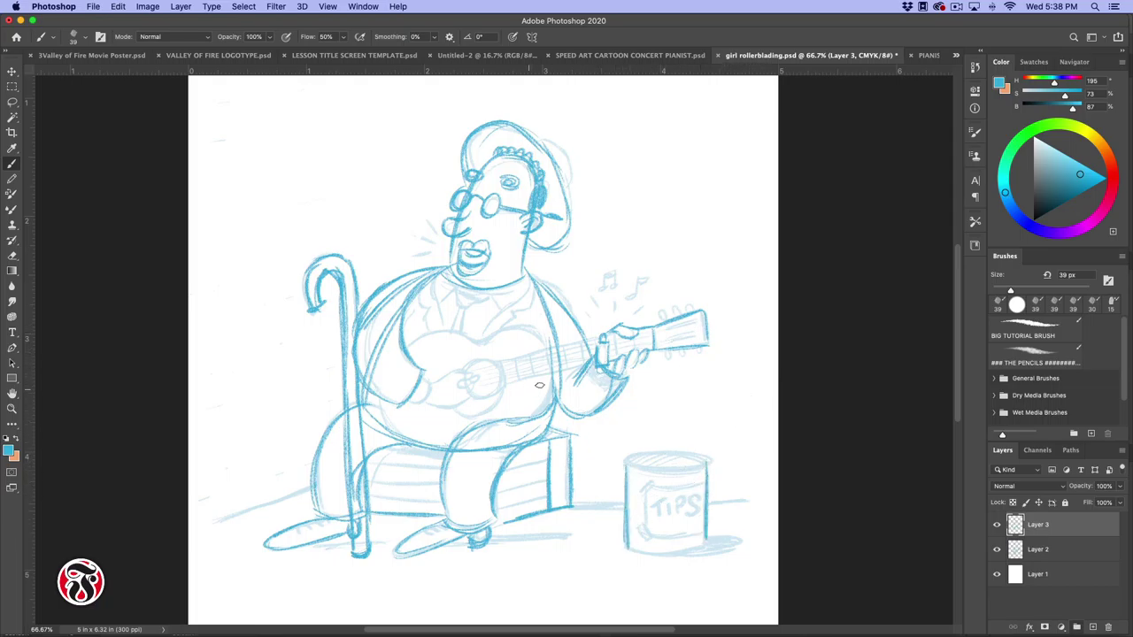
Trace the curved outline of the guitar body and its round sound hole
drag(409, 351, 472, 329)
mouse_move(397, 427)
mouse_down()
mouse_move(429, 448)
mouse_move(474, 433)
mouse_up()
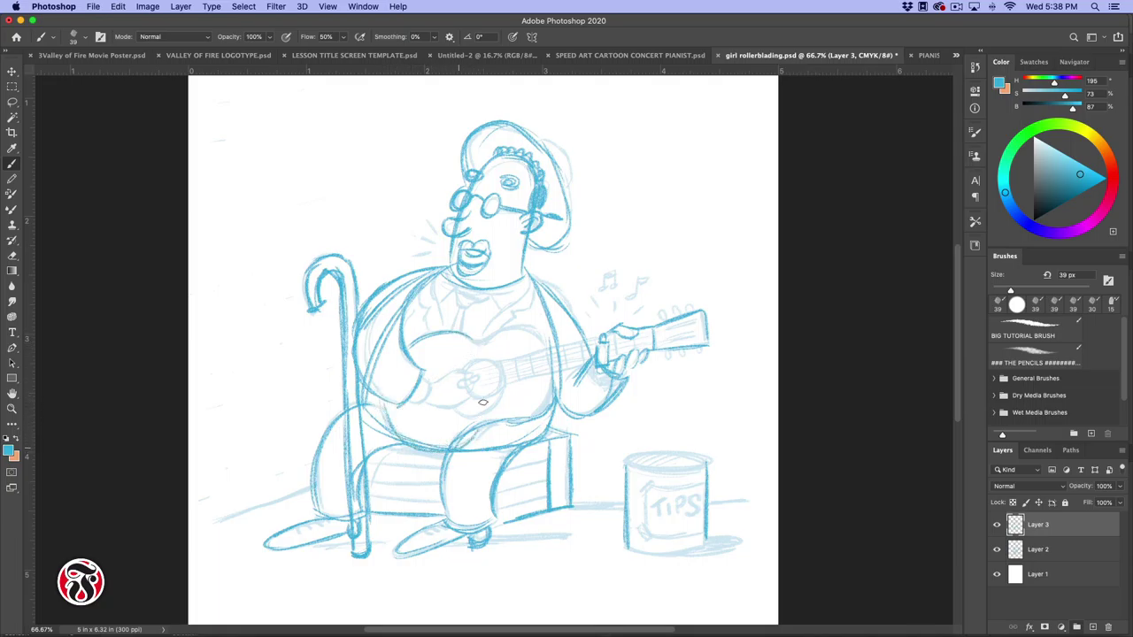
drag(470, 338, 488, 389)
drag(485, 343, 542, 338)
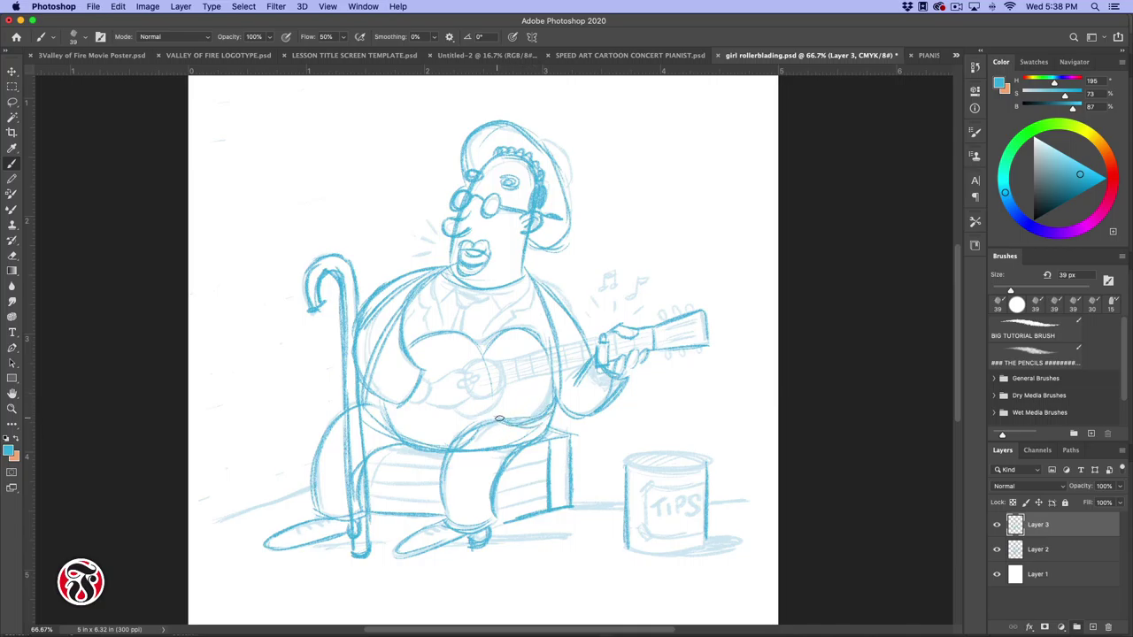
mouse_move(495, 387)
mouse_down()
mouse_move(467, 380)
mouse_move(486, 361)
mouse_move(483, 343)
mouse_up()
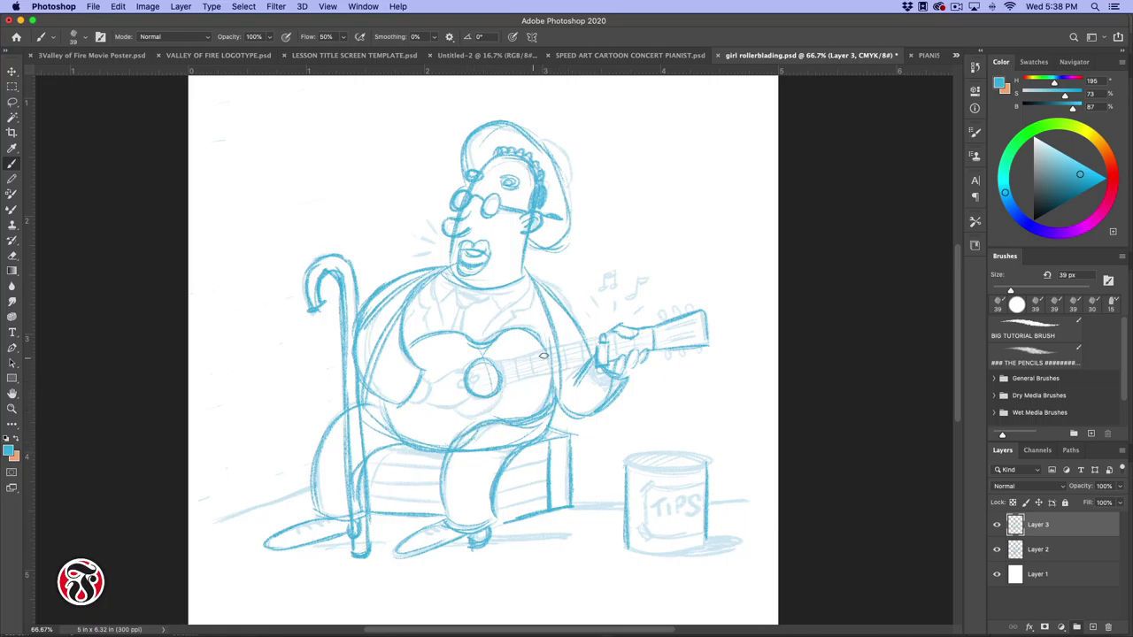
Trace the guitar neck's edges up to the fretting hand, and draw the strumming hand with its cuff
drag(512, 360, 560, 350)
mouse_move(508, 378)
mouse_down()
mouse_move(562, 369)
mouse_move(532, 376)
mouse_move(597, 345)
mouse_up()
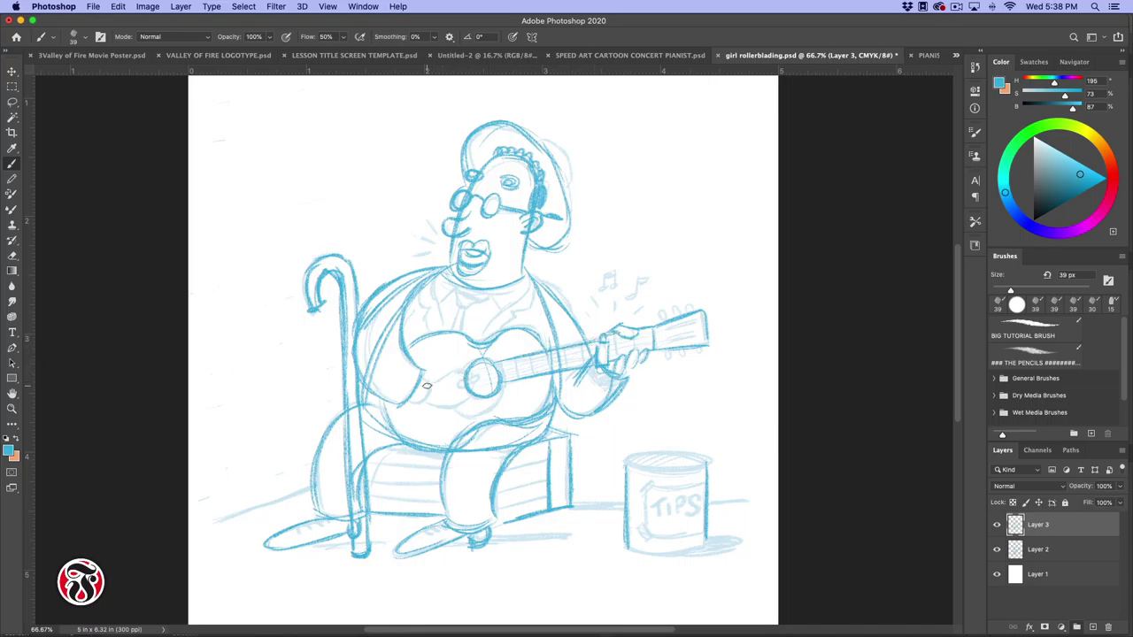
mouse_move(427, 386)
mouse_down()
mouse_move(463, 373)
mouse_move(476, 375)
mouse_move(472, 388)
mouse_up()
mouse_move(432, 385)
mouse_down()
mouse_move(407, 403)
mouse_move(435, 396)
mouse_up()
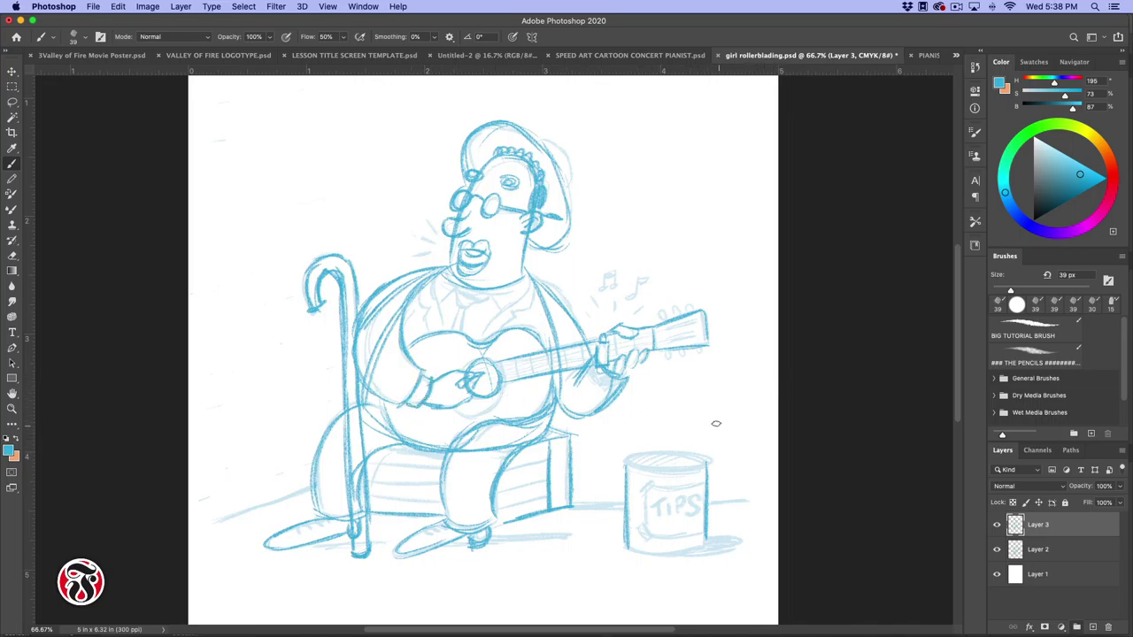
Draw the jacket lapels, shirt collar and tie on the musician's chest
drag(435, 275, 443, 322)
mouse_move(428, 276)
mouse_down()
mouse_move(418, 306)
mouse_move(432, 321)
mouse_move(441, 314)
mouse_up()
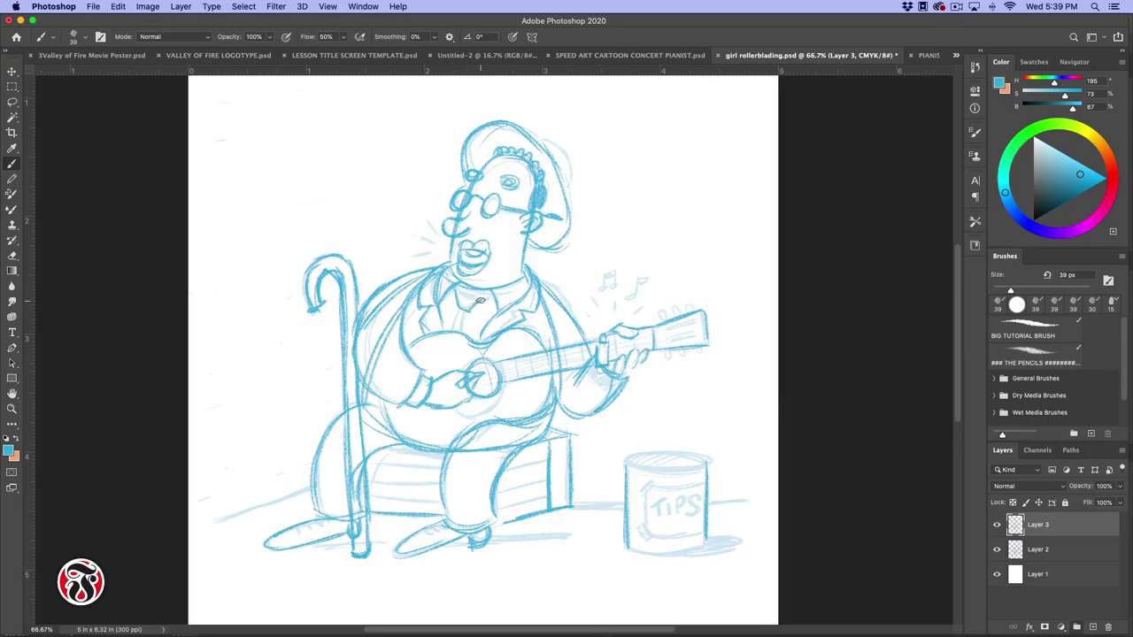
drag(458, 315, 466, 336)
Trace the crate's horizontal slats on the side near the tips can, and draw the ground line across the scene
drag(504, 471, 547, 463)
drag(502, 492, 547, 483)
drag(500, 511, 545, 504)
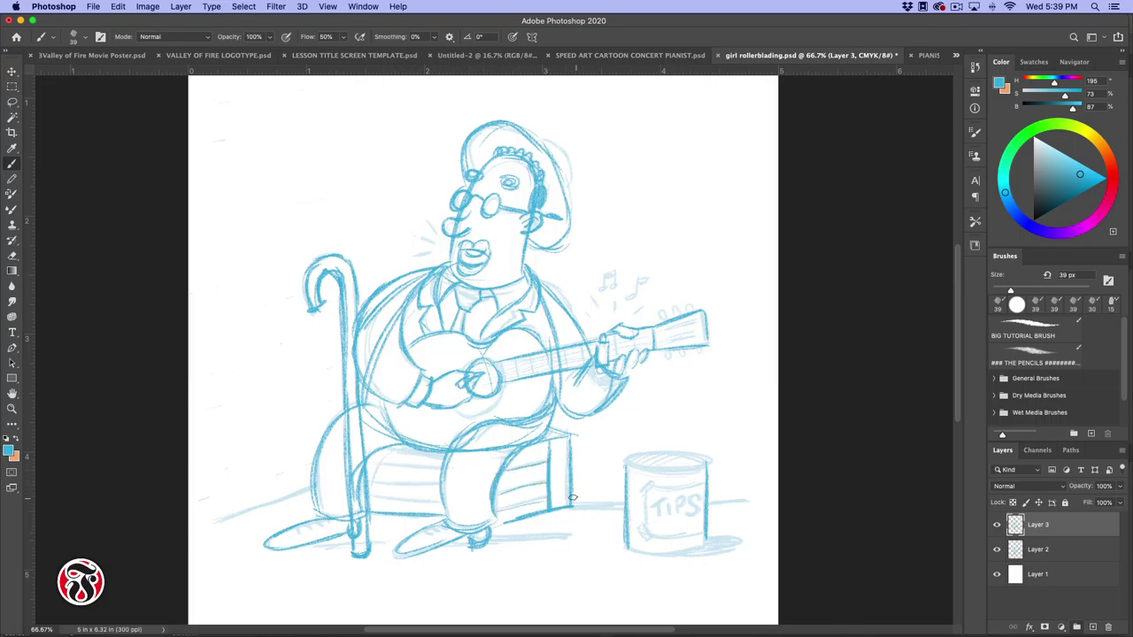
drag(572, 498, 632, 502)
drag(709, 506, 760, 509)
drag(222, 506, 311, 496)
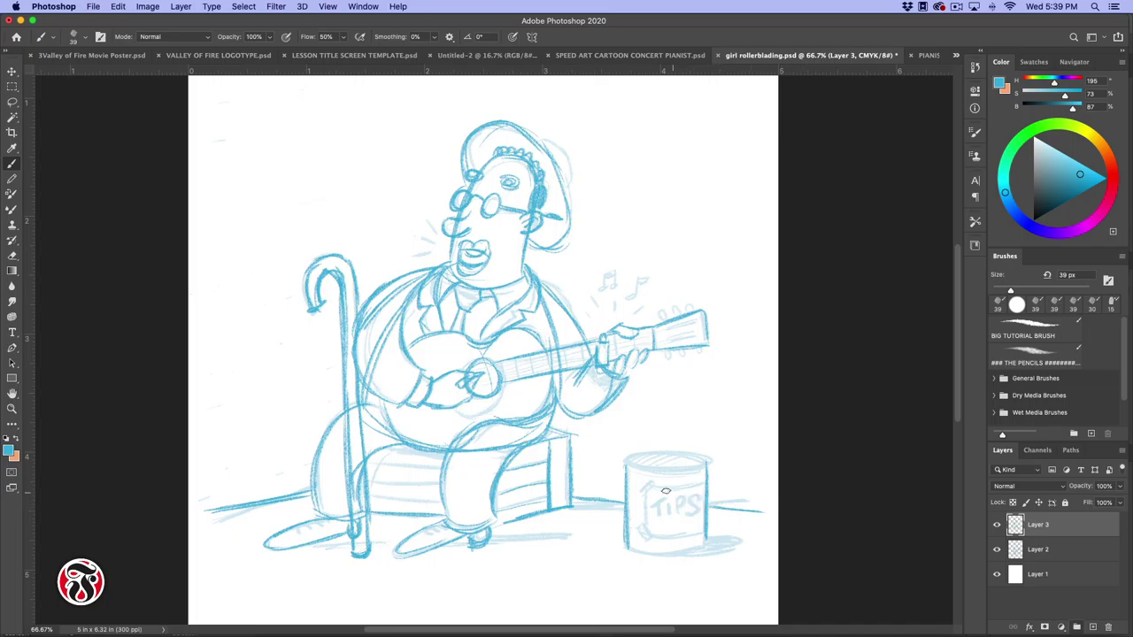
Finish the can with a shaded rim, a curved base and a taped label reading TIPS
mouse_move(636, 465)
mouse_down()
mouse_move(698, 470)
mouse_move(650, 455)
mouse_move(705, 459)
mouse_move(645, 465)
mouse_move(692, 462)
mouse_move(653, 464)
mouse_up()
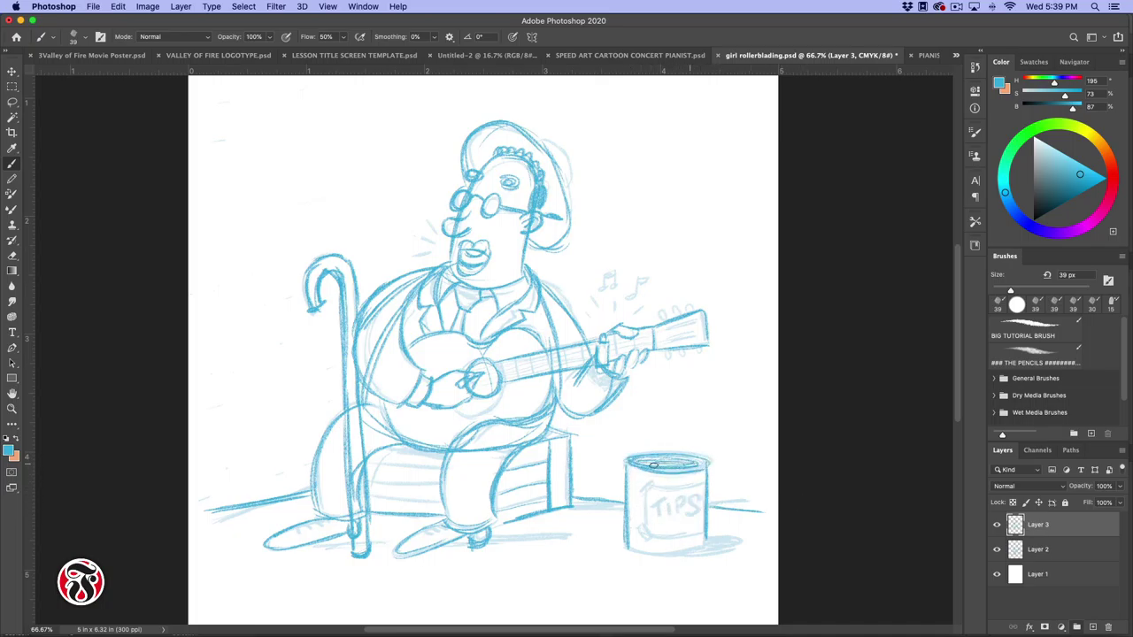
drag(633, 549, 707, 546)
mouse_move(652, 501)
mouse_down()
mouse_move(636, 529)
mouse_move(643, 523)
mouse_move(647, 543)
mouse_move(706, 522)
mouse_move(663, 488)
mouse_move(681, 489)
mouse_move(652, 506)
mouse_move(699, 503)
mouse_up()
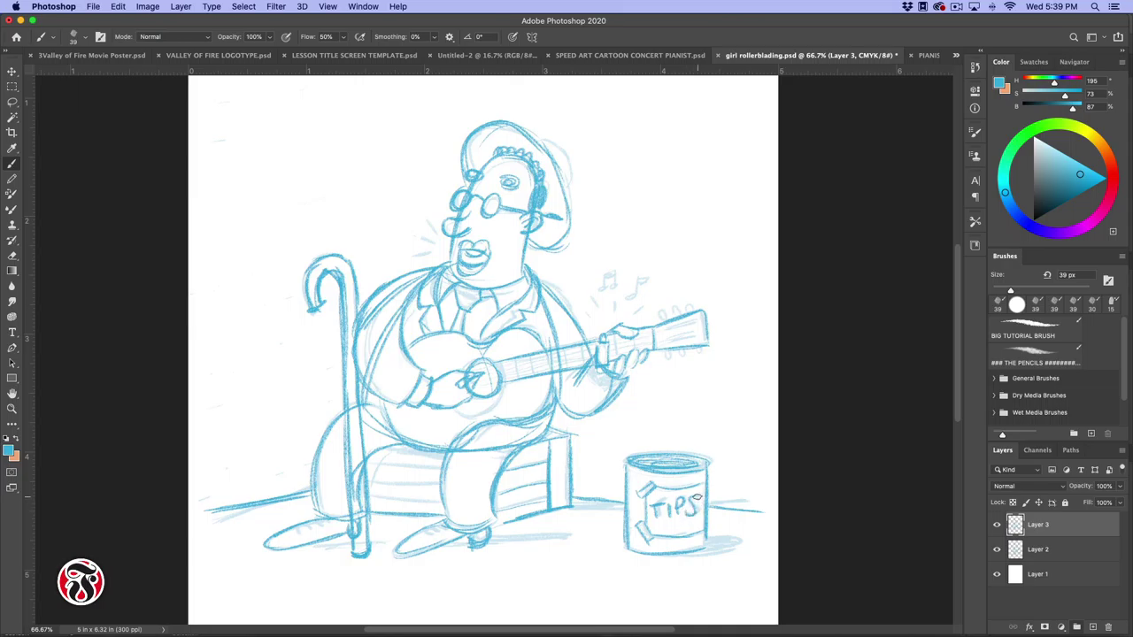
Shade the ground shadows under the can, shoes and crate, and trace the crate slats between the legs
mouse_move(735, 541)
mouse_down()
mouse_move(706, 550)
mouse_move(731, 537)
mouse_up()
mouse_move(491, 538)
mouse_down()
mouse_move(541, 540)
mouse_move(420, 555)
mouse_move(286, 550)
mouse_move(384, 546)
mouse_up()
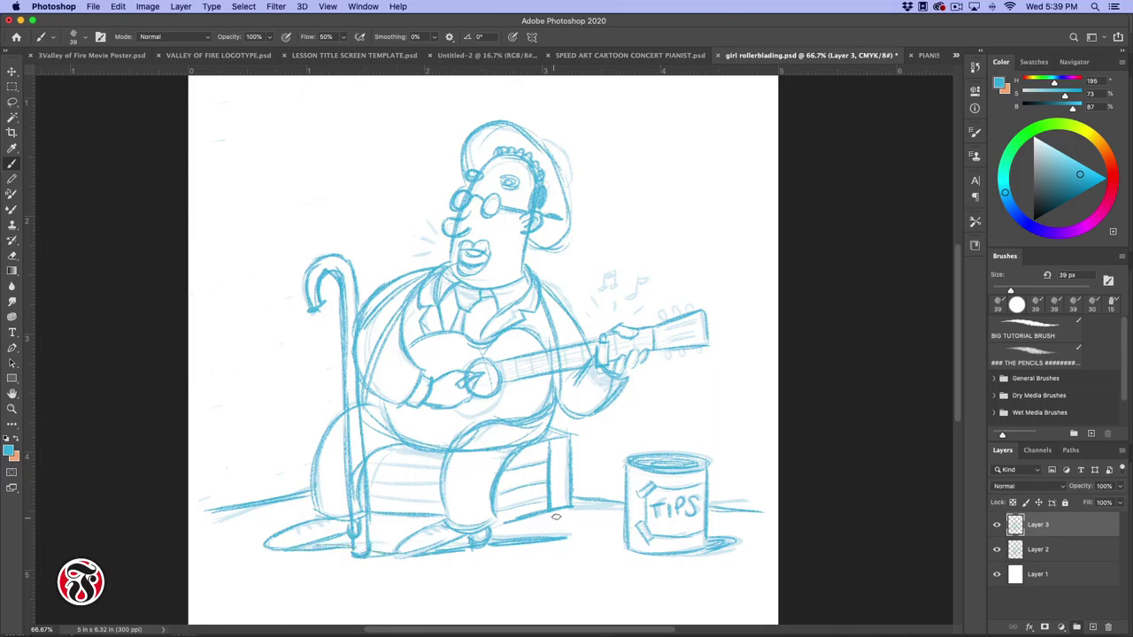
mouse_move(549, 515)
mouse_down()
mouse_move(581, 511)
mouse_move(495, 525)
mouse_move(582, 516)
mouse_move(490, 528)
mouse_move(568, 514)
mouse_move(559, 510)
mouse_move(578, 500)
mouse_move(620, 516)
mouse_up()
mouse_move(391, 465)
mouse_down()
mouse_move(362, 497)
mouse_move(442, 502)
mouse_up()
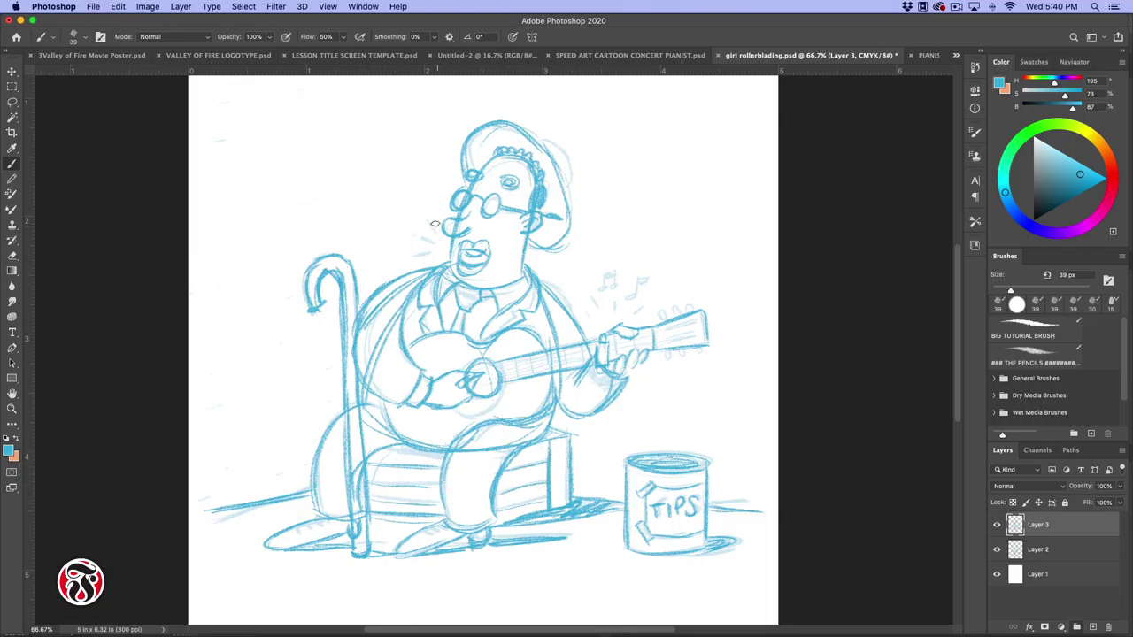
Trace the sound marks and music notes, and add the guitar's tuning pegs and frets
drag(426, 218, 433, 228)
mouse_move(601, 276)
mouse_down()
mouse_move(601, 289)
mouse_move(618, 266)
mouse_move(615, 285)
mouse_move(632, 296)
mouse_move(644, 279)
mouse_move(650, 288)
mouse_up()
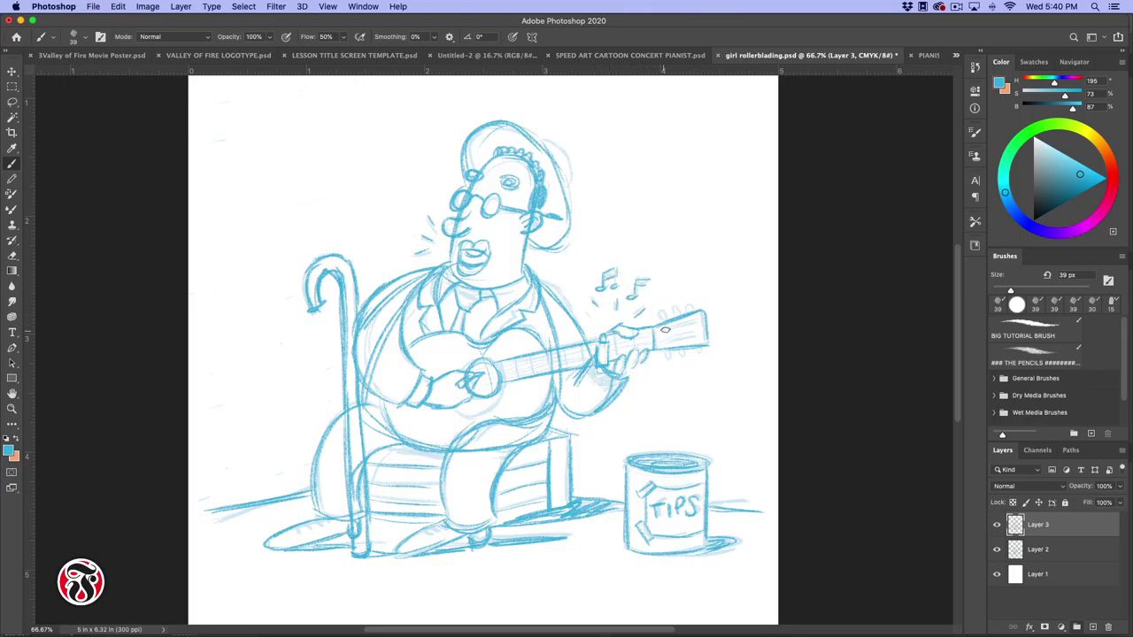
drag(669, 314, 699, 309)
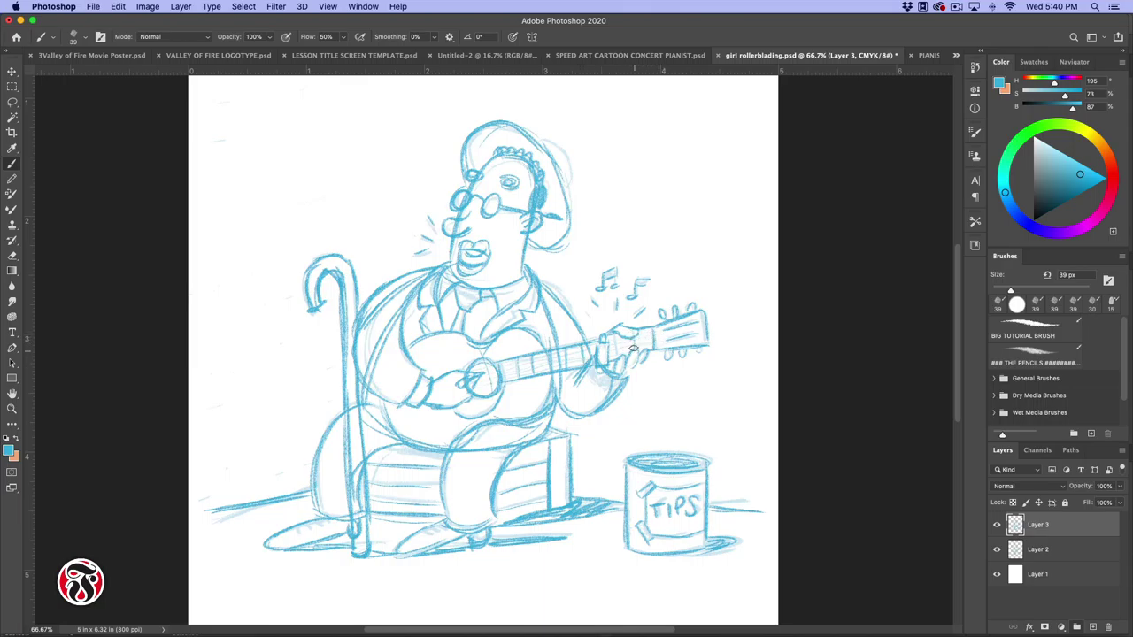
drag(611, 336, 617, 354)
Add the crown behind the musician's hat brim, and sketch a separate hat crown in the empty area beside him
mouse_move(536, 141)
mouse_down()
mouse_move(545, 132)
mouse_move(567, 178)
mouse_up()
mouse_move(663, 147)
mouse_down()
mouse_move(689, 130)
mouse_move(698, 161)
mouse_move(662, 147)
mouse_move(722, 183)
mouse_move(712, 153)
mouse_move(731, 174)
mouse_move(721, 193)
mouse_move(734, 177)
mouse_move(664, 148)
mouse_move(708, 199)
mouse_move(659, 146)
mouse_move(708, 176)
mouse_move(711, 192)
mouse_move(682, 129)
mouse_up()
mouse_move(716, 196)
mouse_down()
mouse_move(711, 154)
mouse_move(719, 192)
mouse_up()
drag(667, 152, 702, 180)
drag(686, 129, 732, 176)
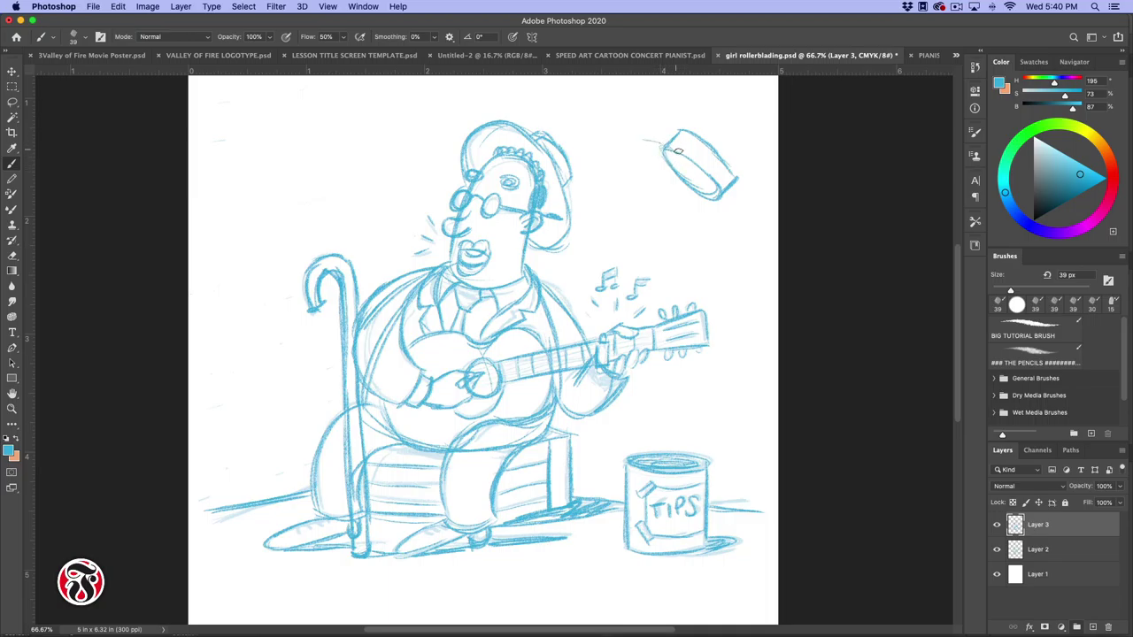
Complete the separate explanatory hat with an oval brim, a head outline beneath it and a small nose curve
mouse_move(665, 149)
mouse_down()
mouse_move(627, 144)
mouse_move(611, 158)
mouse_move(617, 176)
mouse_up()
mouse_move(611, 154)
mouse_down()
mouse_move(637, 141)
mouse_move(655, 221)
mouse_move(679, 235)
mouse_up()
mouse_move(624, 185)
mouse_down()
mouse_move(655, 217)
mouse_move(724, 218)
mouse_move(731, 202)
mouse_move(724, 253)
mouse_move(738, 221)
mouse_up()
mouse_move(676, 180)
mouse_down()
mouse_move(705, 213)
mouse_move(667, 167)
mouse_move(686, 183)
mouse_move(651, 165)
mouse_move(677, 177)
mouse_move(642, 177)
mouse_up()
drag(704, 206, 687, 245)
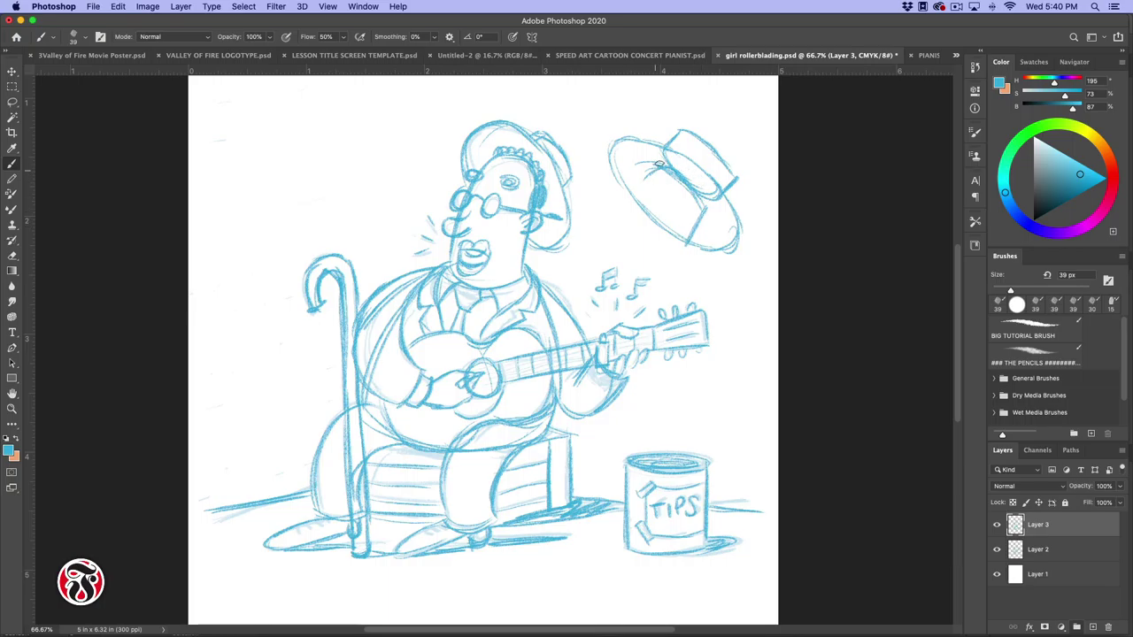
drag(662, 168, 639, 188)
drag(660, 166, 613, 215)
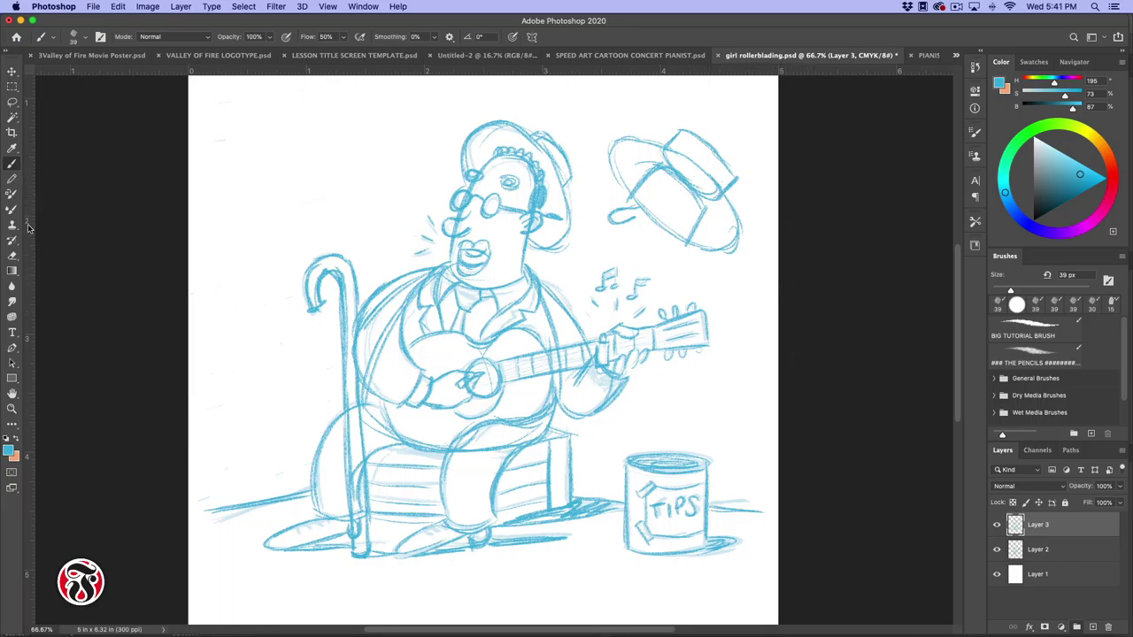
Erase the separate explanatory hat sketch with a 76 px eraser
click(13, 255)
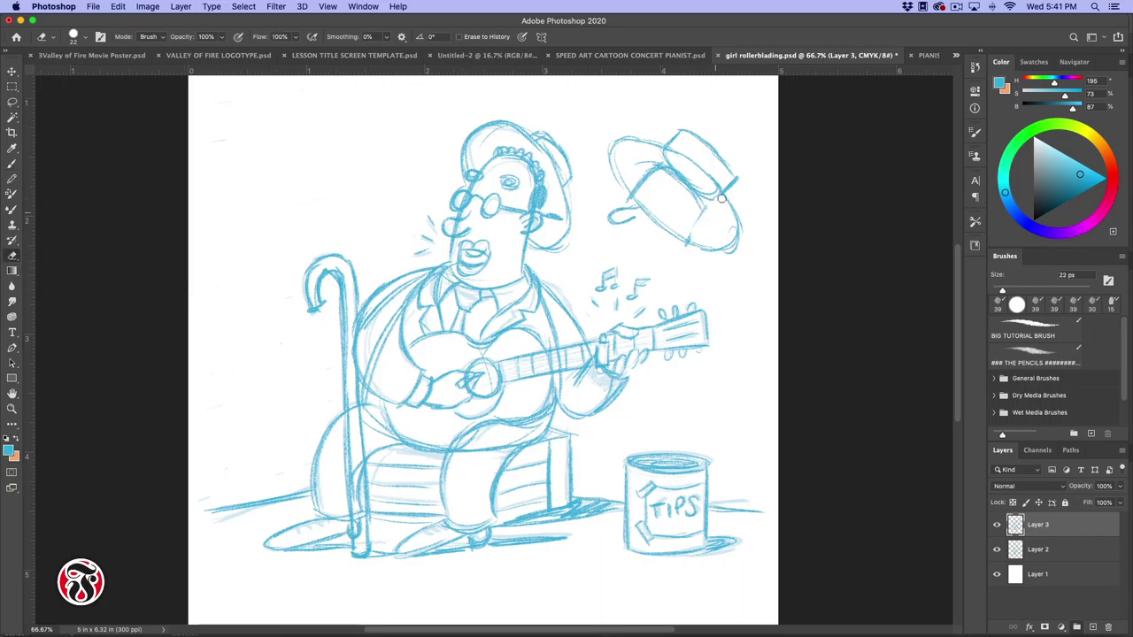
click(78, 37)
mouse_move(734, 205)
mouse_down()
mouse_move(717, 228)
mouse_move(735, 223)
mouse_move(722, 178)
mouse_move(689, 180)
mouse_move(691, 133)
mouse_move(634, 136)
mouse_move(623, 195)
mouse_up()
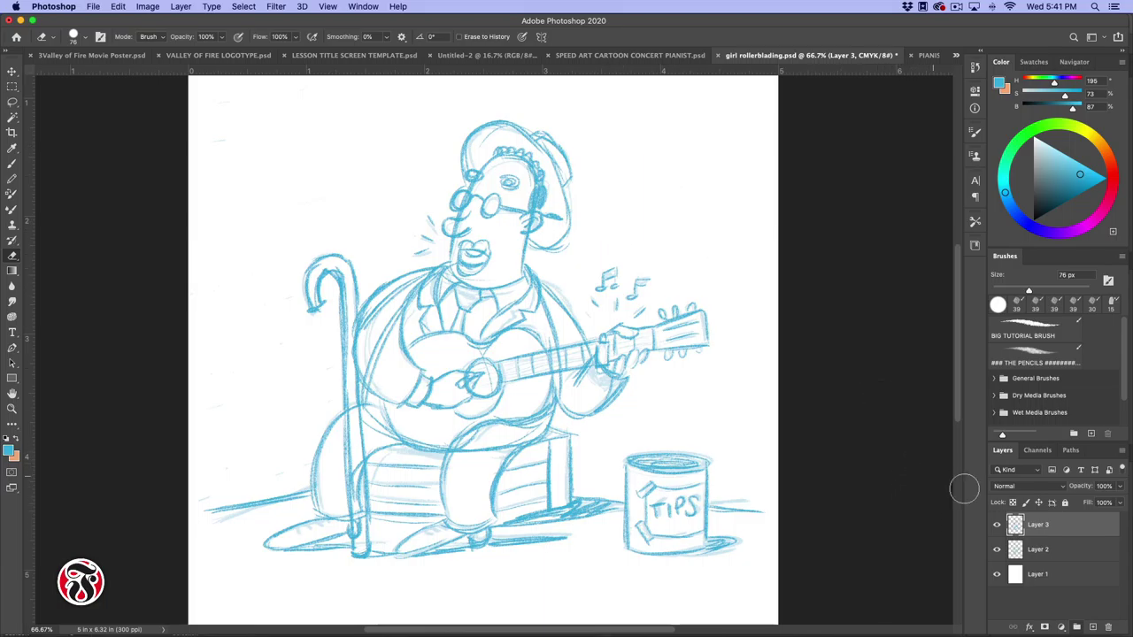
Lower Layer 3's opacity to 34% and add a new layer above it
click(1119, 492)
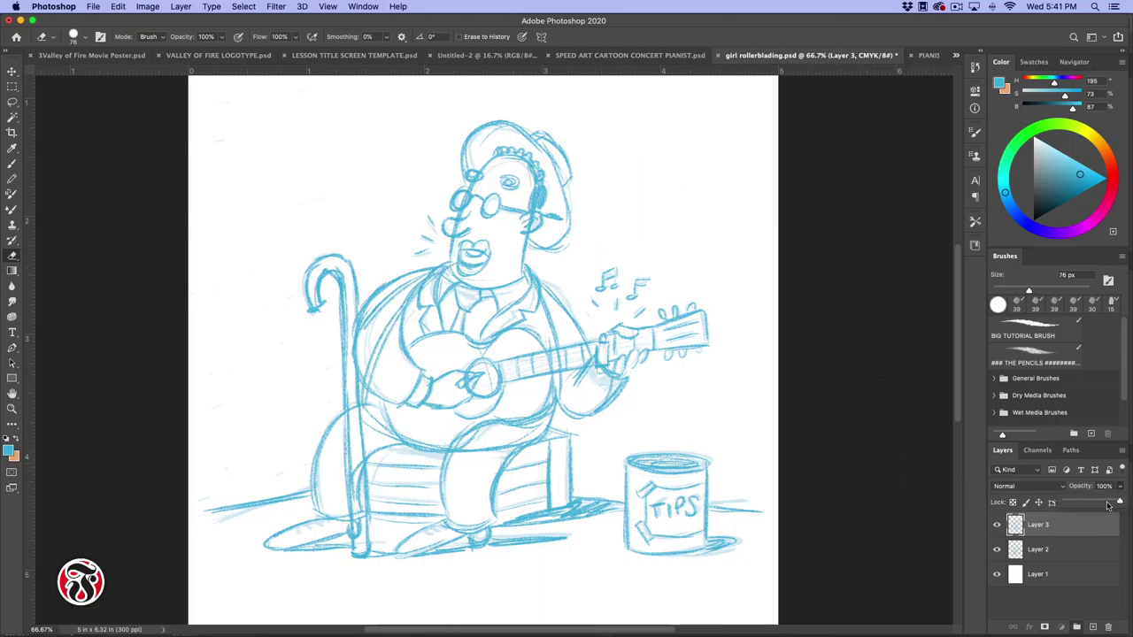
drag(1114, 505, 1086, 504)
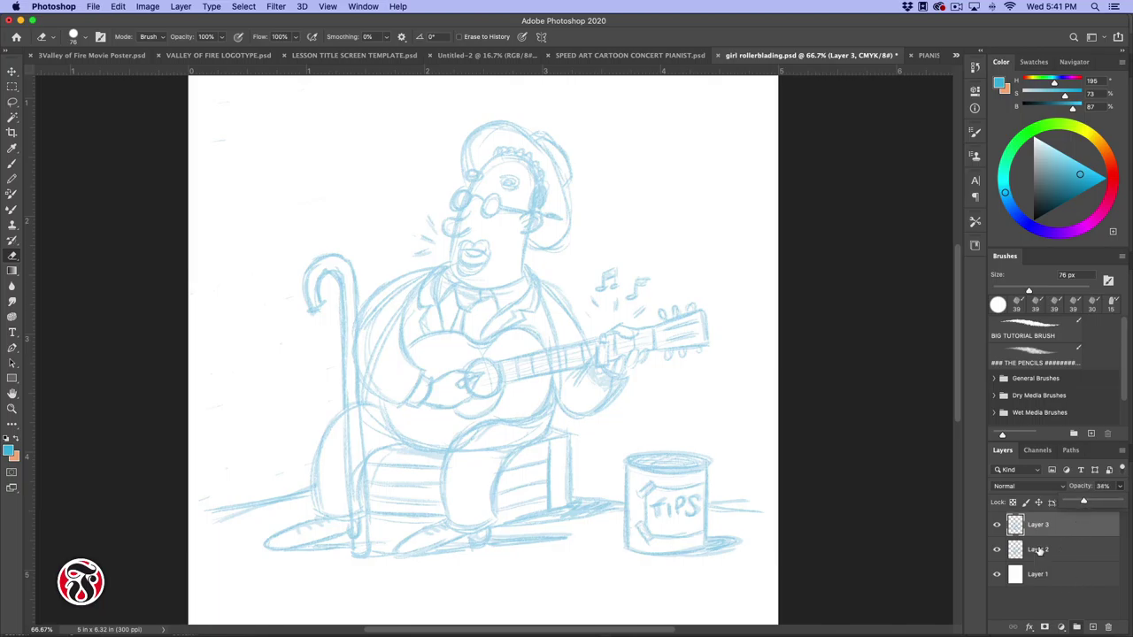
click(1092, 626)
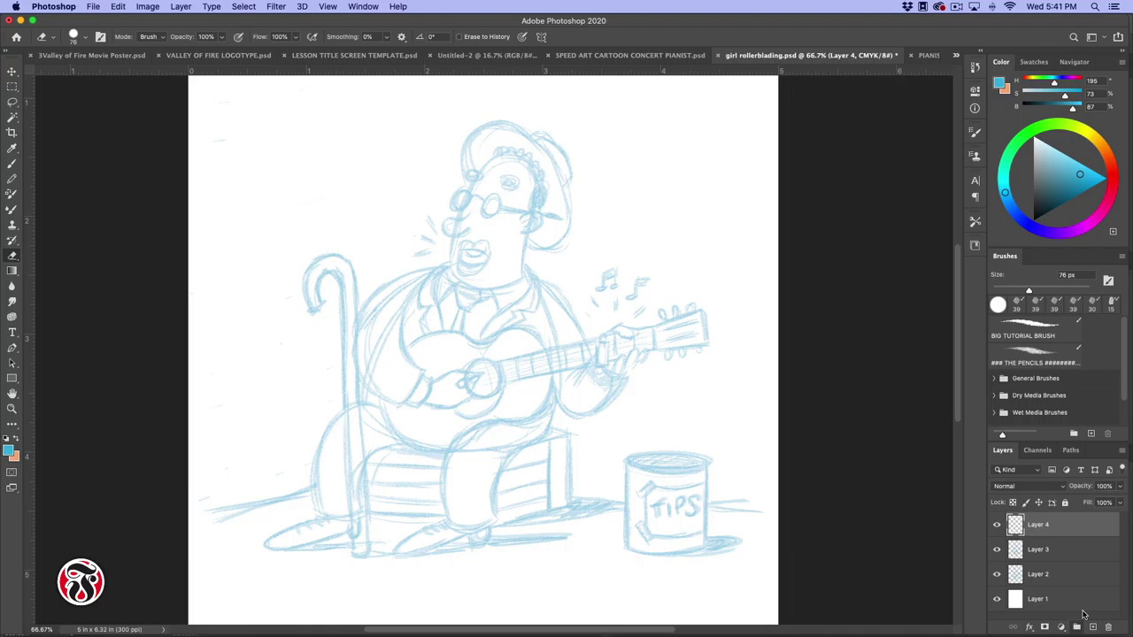
Set the foreground colour to black (#000000) and switch back to the Brush tool
click(10, 452)
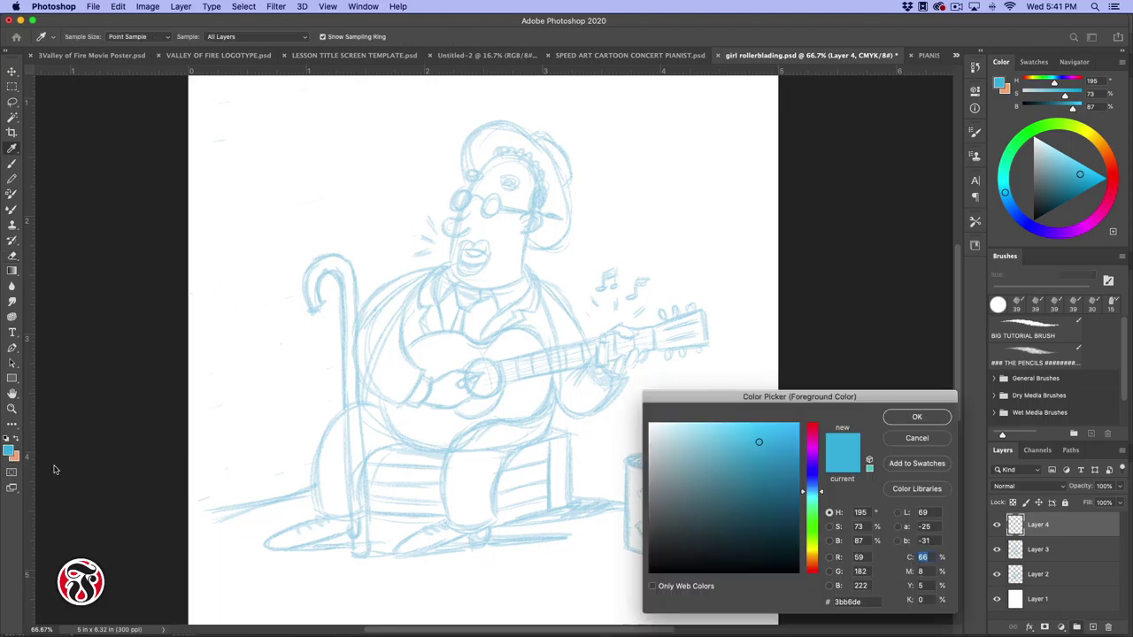
click(651, 571)
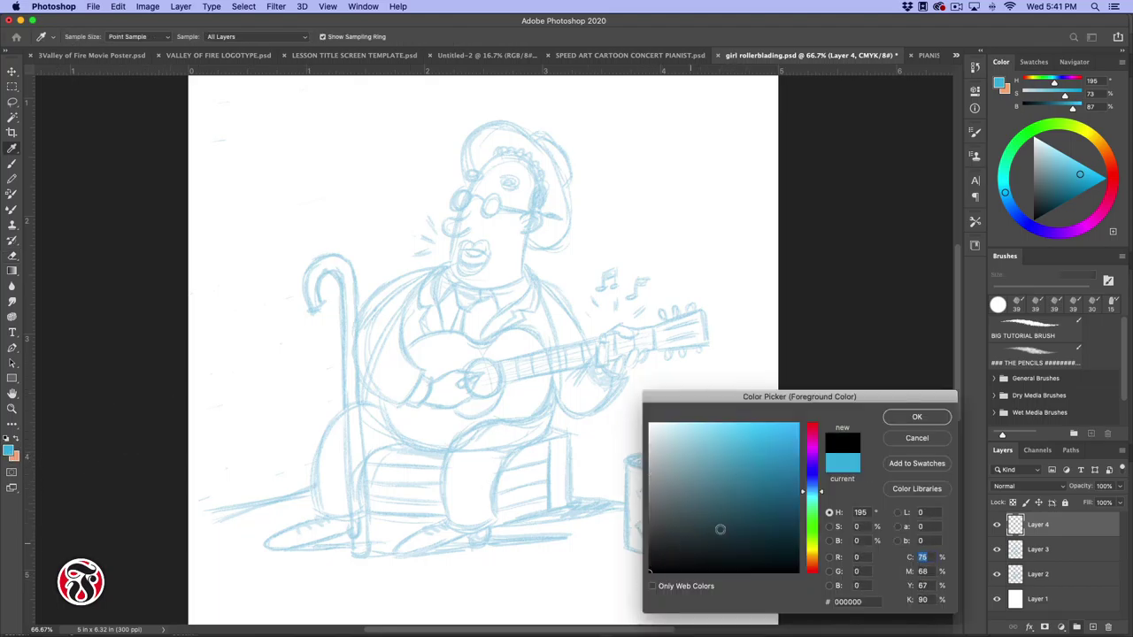
click(926, 417)
click(11, 164)
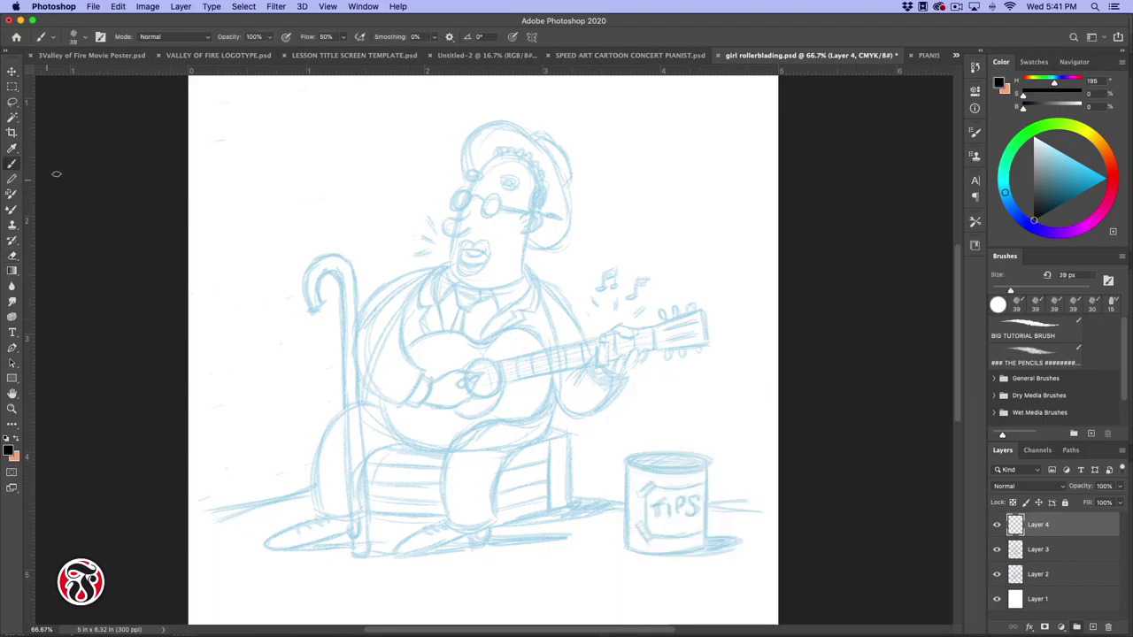
Test the black brush with a stroke along the musician's nose and undo it
click(86, 39)
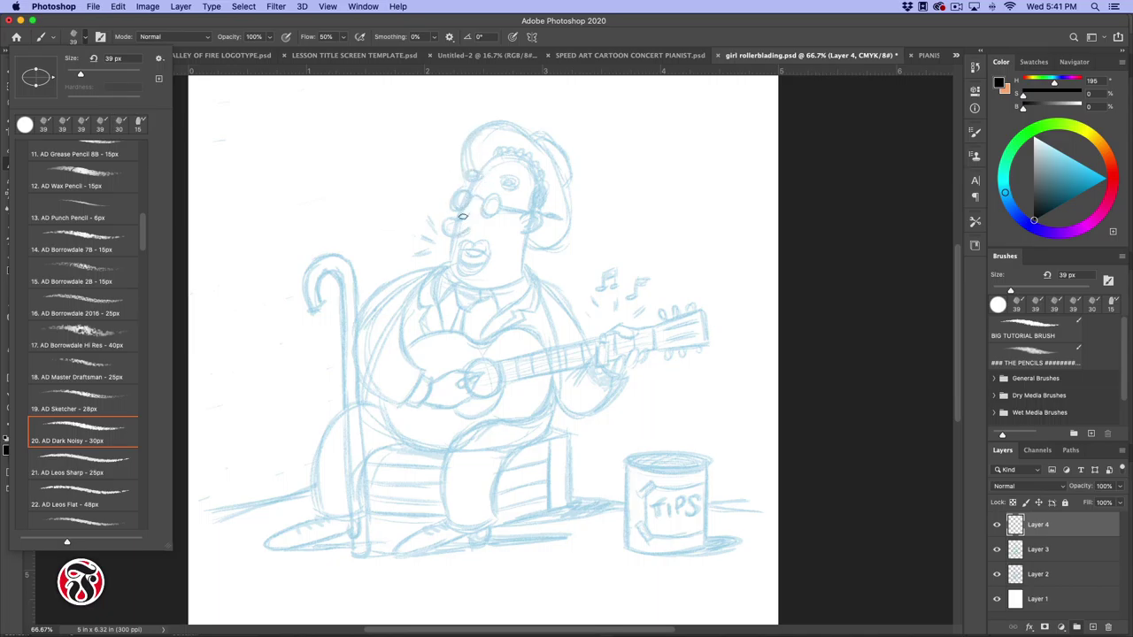
click(462, 216)
mouse_move(473, 214)
mouse_down()
mouse_move(441, 221)
mouse_move(461, 234)
mouse_up()
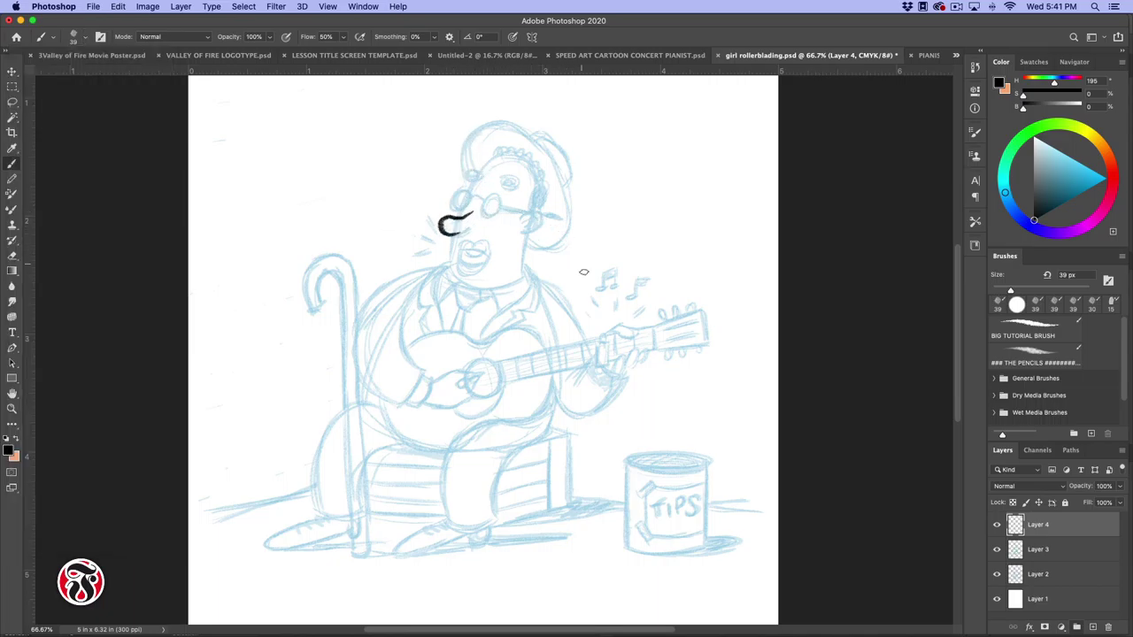
key(ctrl+z)
Ink the jacket lapel and its inner edge on the cane side in black on the new layer
click(12, 408)
click(490, 262)
scroll(677, 373, up, 3)
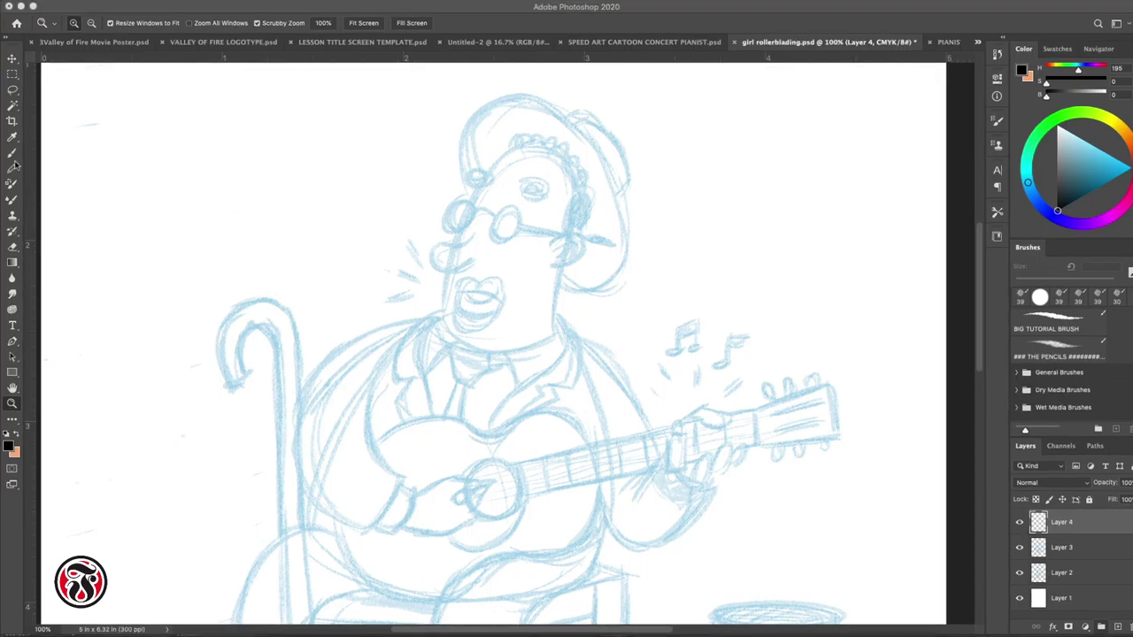
key(b)
mouse_move(441, 308)
mouse_down()
mouse_move(412, 324)
mouse_move(392, 400)
mouse_move(398, 419)
mouse_move(430, 415)
mouse_up()
drag(405, 333, 439, 308)
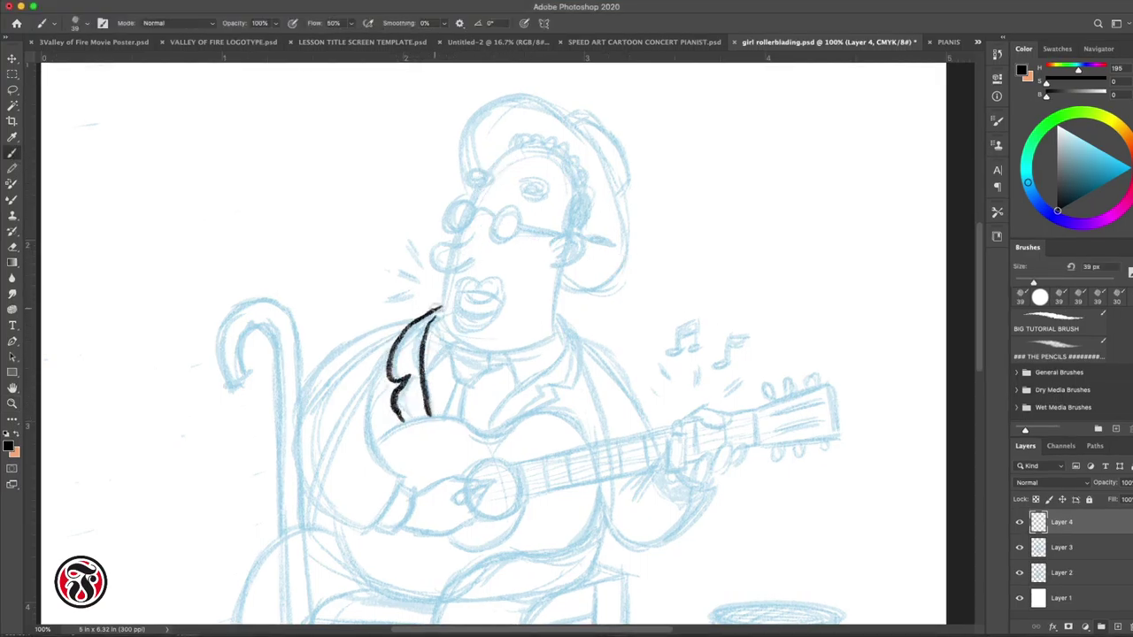
Ink the shoulder and sleeve on the cane side, plus the knotted tie and shirt collar
mouse_move(427, 386)
mouse_down()
mouse_move(455, 342)
mouse_move(440, 317)
mouse_move(340, 345)
mouse_move(299, 398)
mouse_move(359, 534)
mouse_move(403, 478)
mouse_up()
mouse_move(381, 350)
mouse_down()
mouse_move(358, 421)
mouse_move(401, 478)
mouse_up()
drag(377, 371, 364, 385)
mouse_move(447, 356)
mouse_down()
mouse_move(453, 386)
mouse_move(488, 361)
mouse_move(494, 370)
mouse_move(460, 384)
mouse_move(440, 416)
mouse_move(453, 416)
mouse_up()
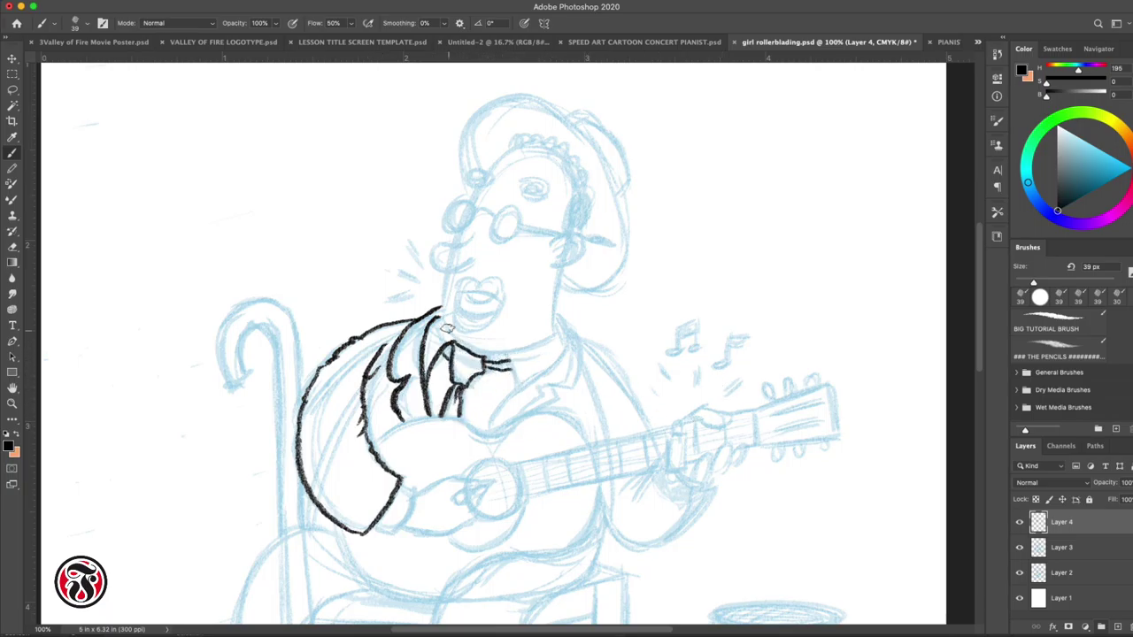
mouse_move(512, 390)
mouse_down()
mouse_move(491, 358)
mouse_move(558, 313)
mouse_move(518, 394)
mouse_move(482, 432)
mouse_up()
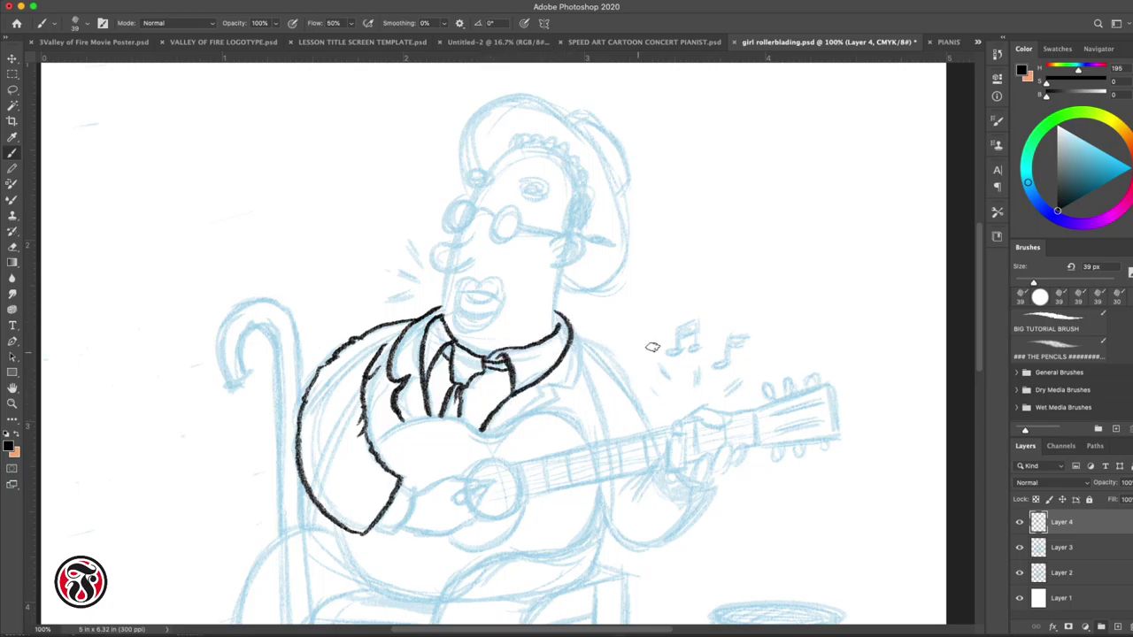
Ink the open-mouthed lips, the back of the neck and the ear
mouse_move(459, 293)
mouse_down()
mouse_move(469, 277)
mouse_move(488, 295)
mouse_move(486, 319)
mouse_move(462, 329)
mouse_move(505, 297)
mouse_up()
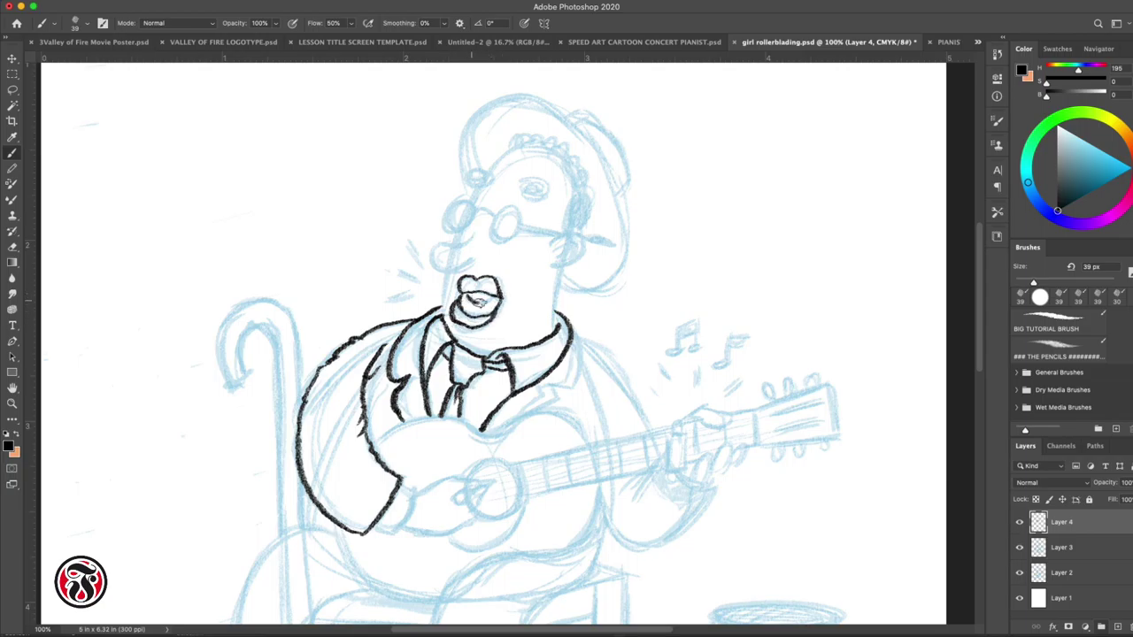
drag(562, 268, 555, 328)
mouse_move(552, 242)
mouse_down()
mouse_move(562, 266)
mouse_move(555, 253)
mouse_up()
drag(571, 244, 566, 255)
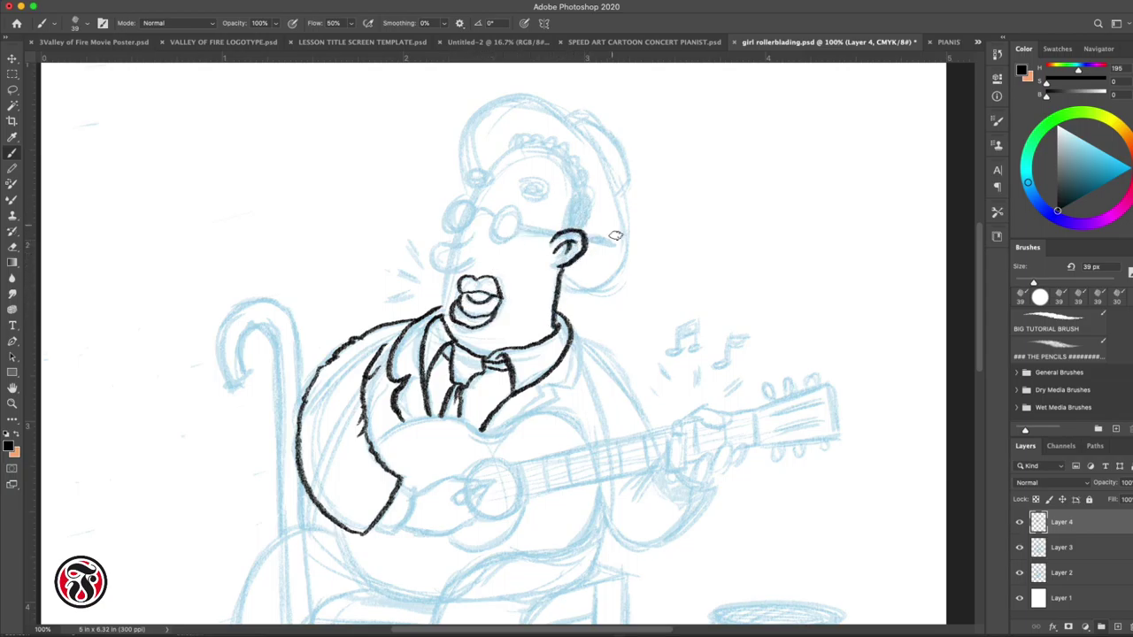
Ink the round glasses with their temple arm, the filled eyebrows, and the forehead, nose and face profile
mouse_move(473, 218)
mouse_down()
mouse_move(471, 201)
mouse_move(563, 235)
mouse_up()
drag(588, 235, 611, 246)
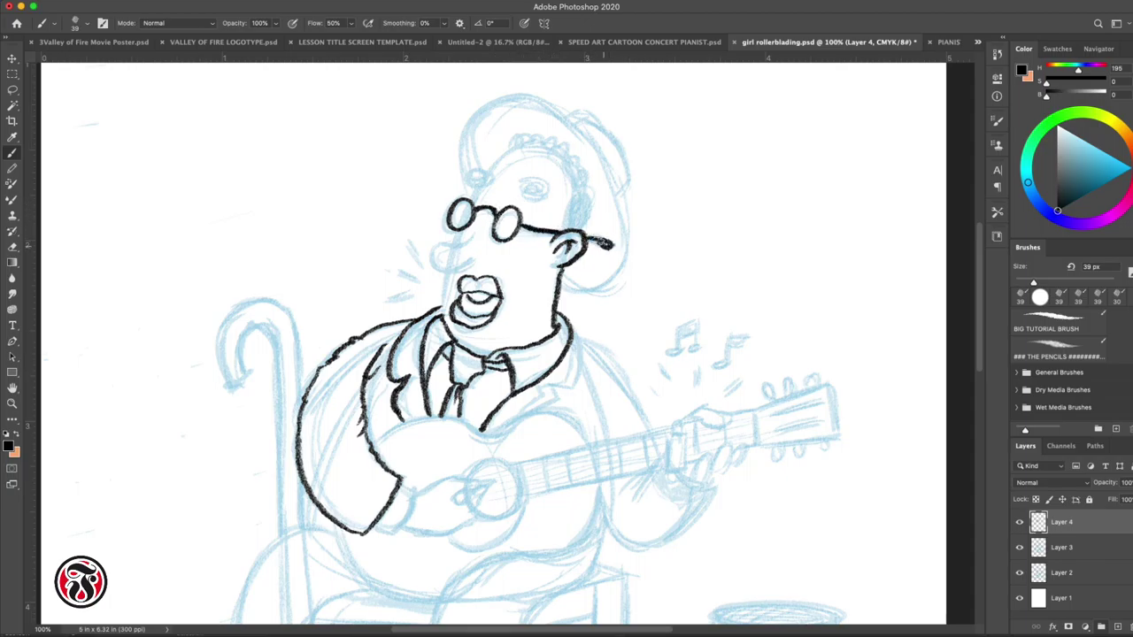
drag(521, 183, 545, 190)
mouse_move(468, 174)
mouse_down()
mouse_move(491, 179)
mouse_move(512, 148)
mouse_up()
mouse_move(462, 228)
mouse_down()
mouse_move(433, 255)
mouse_move(474, 258)
mouse_up()
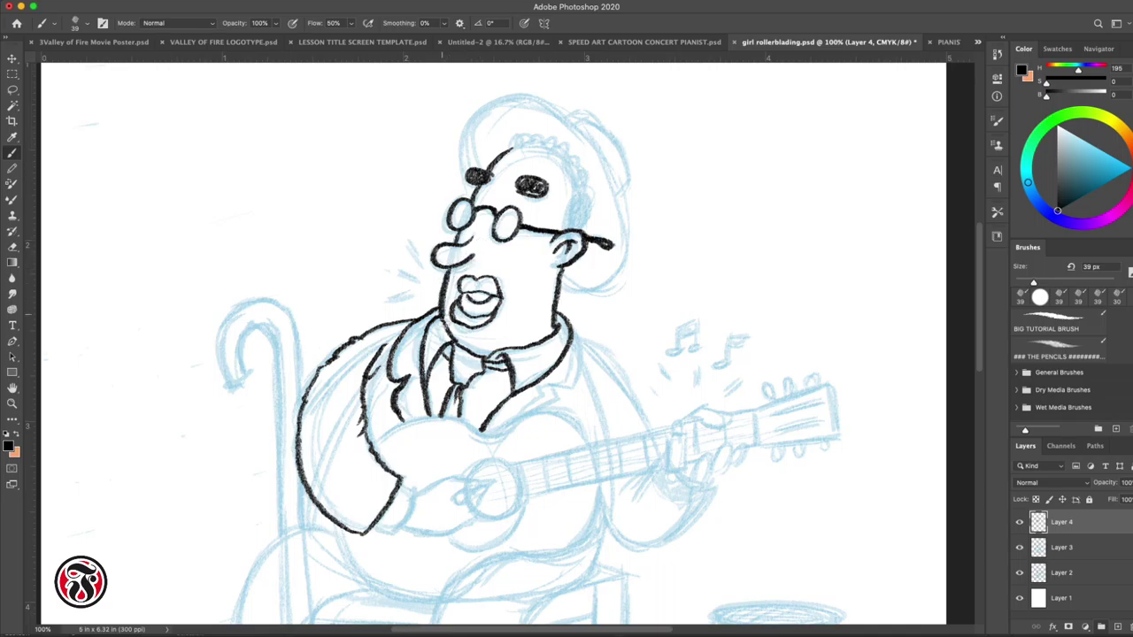
Ink the curly hair and the hat, with hatched shading on the crown and under the brim behind the ear
mouse_move(577, 214)
mouse_down()
mouse_move(558, 154)
mouse_move(511, 139)
mouse_move(567, 173)
mouse_move(569, 186)
mouse_move(584, 169)
mouse_move(561, 146)
mouse_move(502, 148)
mouse_up()
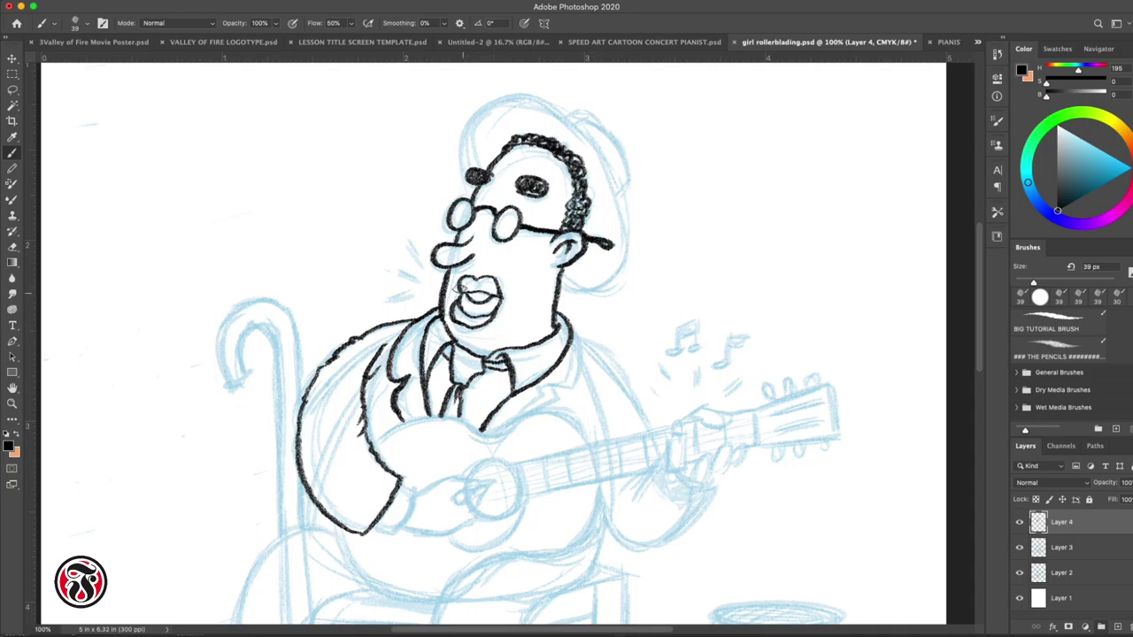
mouse_move(568, 122)
mouse_down()
mouse_move(625, 266)
mouse_move(561, 295)
mouse_move(457, 118)
mouse_move(467, 200)
mouse_move(619, 145)
mouse_move(625, 177)
mouse_move(620, 152)
mouse_up()
mouse_move(577, 264)
mouse_down()
mouse_move(566, 281)
mouse_move(577, 290)
mouse_up()
Ink the jacket lapel, shoulder and sleeve of the arm that holds the guitar neck
mouse_move(580, 330)
mouse_down()
mouse_move(559, 393)
mouse_move(538, 414)
mouse_move(611, 363)
mouse_move(648, 428)
mouse_up()
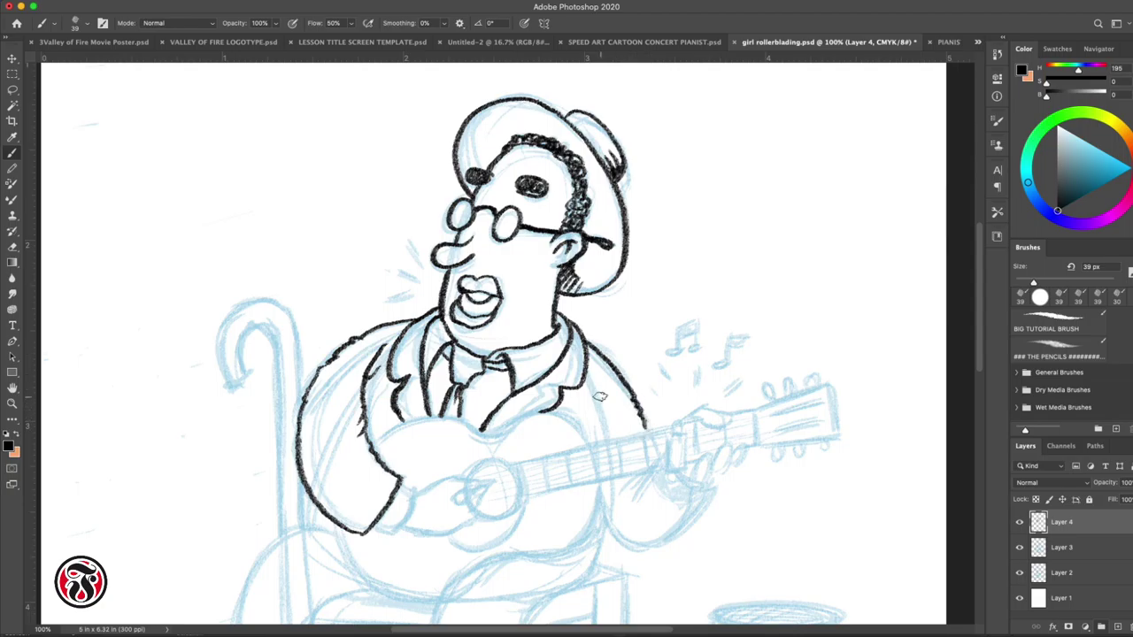
drag(600, 398, 607, 438)
drag(979, 328, 979, 381)
drag(599, 351, 705, 356)
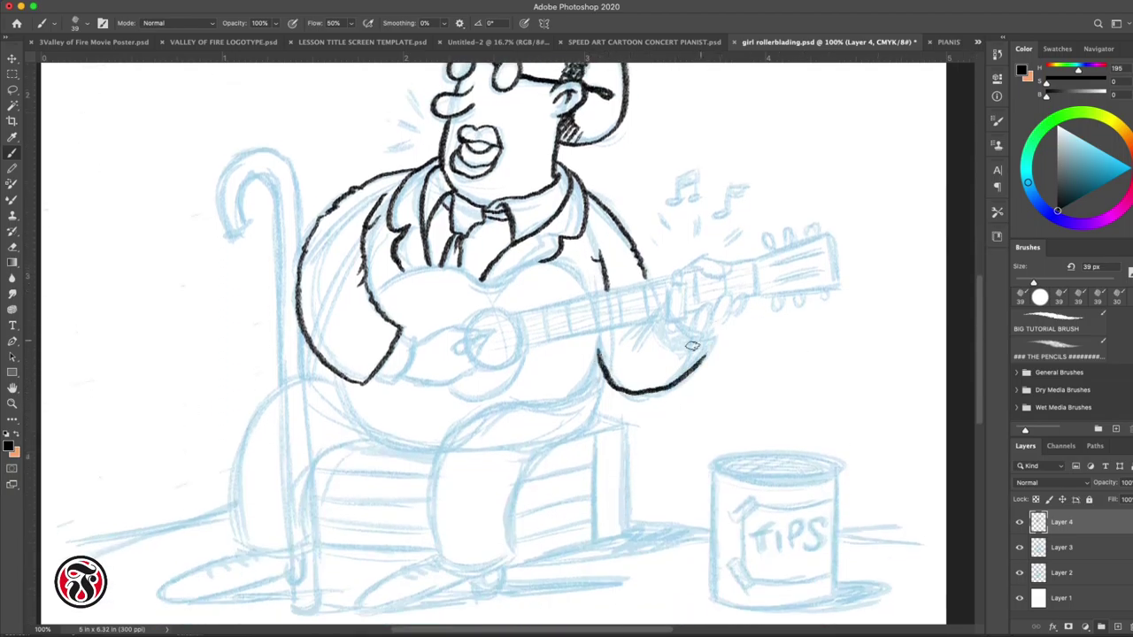
Ink the hand gripping the guitar neck, including the thumb, curled fingers and the barring finger
drag(686, 268, 758, 260)
mouse_move(758, 260)
mouse_down()
mouse_move(756, 293)
mouse_move(744, 296)
mouse_up()
mouse_move(734, 303)
mouse_down()
mouse_move(744, 299)
mouse_move(728, 317)
mouse_up()
mouse_move(717, 315)
mouse_down()
mouse_move(732, 289)
mouse_move(711, 315)
mouse_move(709, 300)
mouse_move(705, 322)
mouse_move(720, 320)
mouse_move(687, 330)
mouse_up()
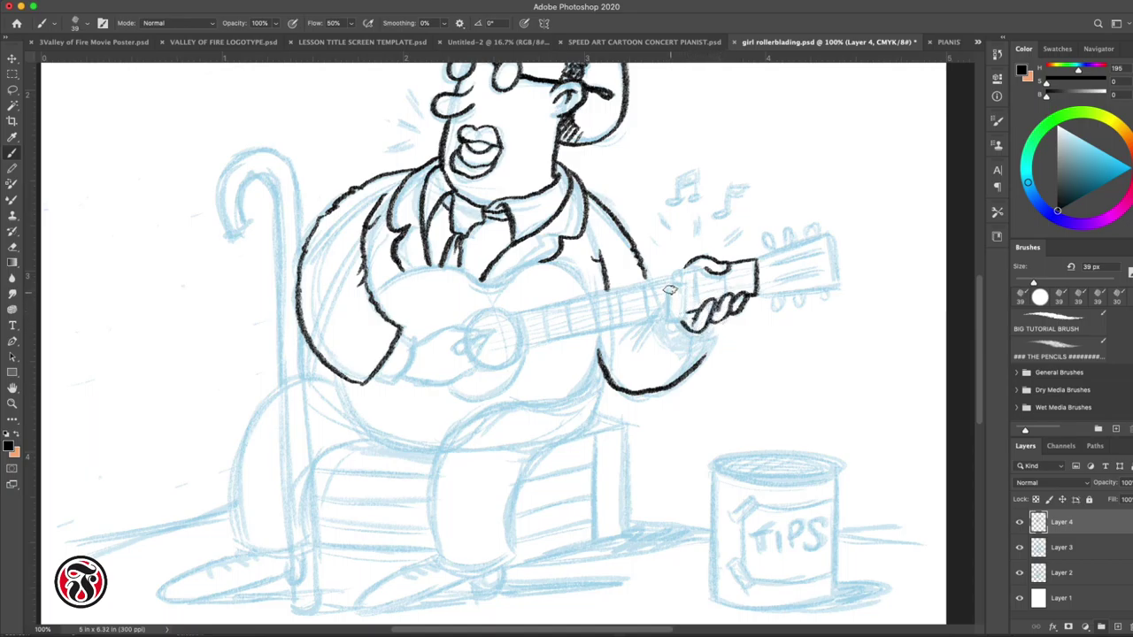
mouse_move(670, 289)
mouse_down()
mouse_move(682, 316)
mouse_move(683, 284)
mouse_up()
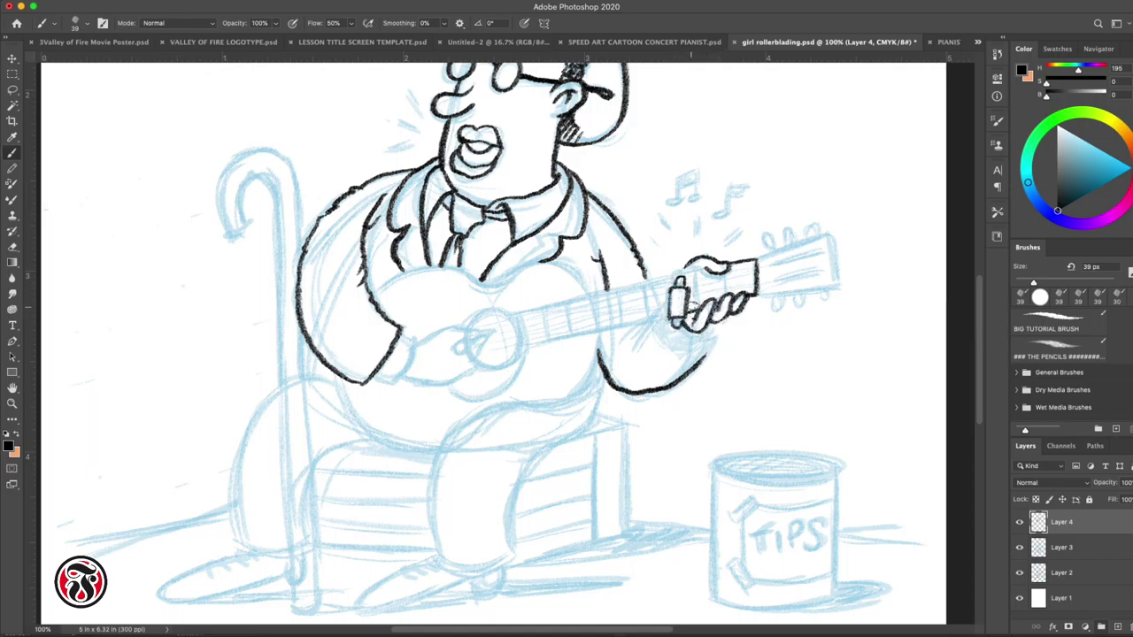
Ink the guitar's headstock with its string slots and the tuning pegs along both edges
drag(758, 260, 833, 240)
drag(758, 294, 836, 287)
mouse_move(833, 239)
mouse_down()
mouse_move(785, 274)
mouse_move(838, 285)
mouse_up()
mouse_move(772, 277)
mouse_down()
mouse_move(823, 268)
mouse_move(768, 282)
mouse_move(828, 252)
mouse_up()
mouse_move(828, 252)
mouse_down()
mouse_move(775, 262)
mouse_move(777, 306)
mouse_up()
drag(795, 295, 823, 304)
mouse_move(810, 225)
mouse_down()
mouse_move(814, 236)
mouse_move(775, 250)
mouse_up()
Ink the outline of the guitar neck from the fretting hand to the sound hole
drag(522, 313, 713, 266)
drag(524, 345, 674, 314)
drag(515, 312, 522, 349)
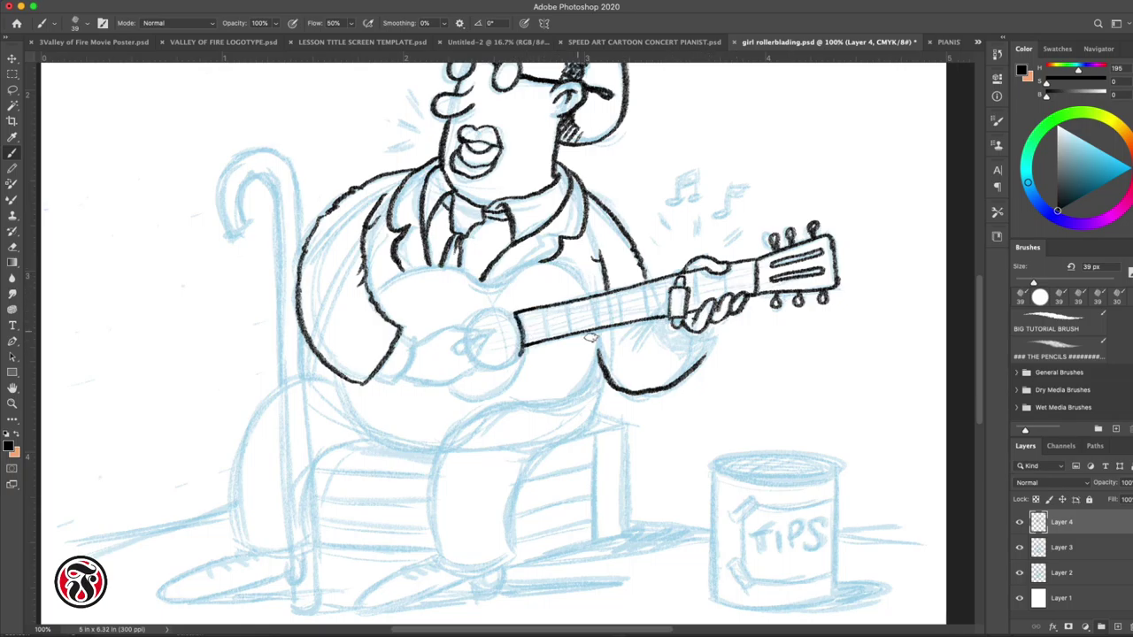
Ink the front leg down to the trouser cuff, and shade the gap between the guitar, thigh and crate
mouse_move(571, 398)
mouse_down()
mouse_move(417, 449)
mouse_move(423, 547)
mouse_up()
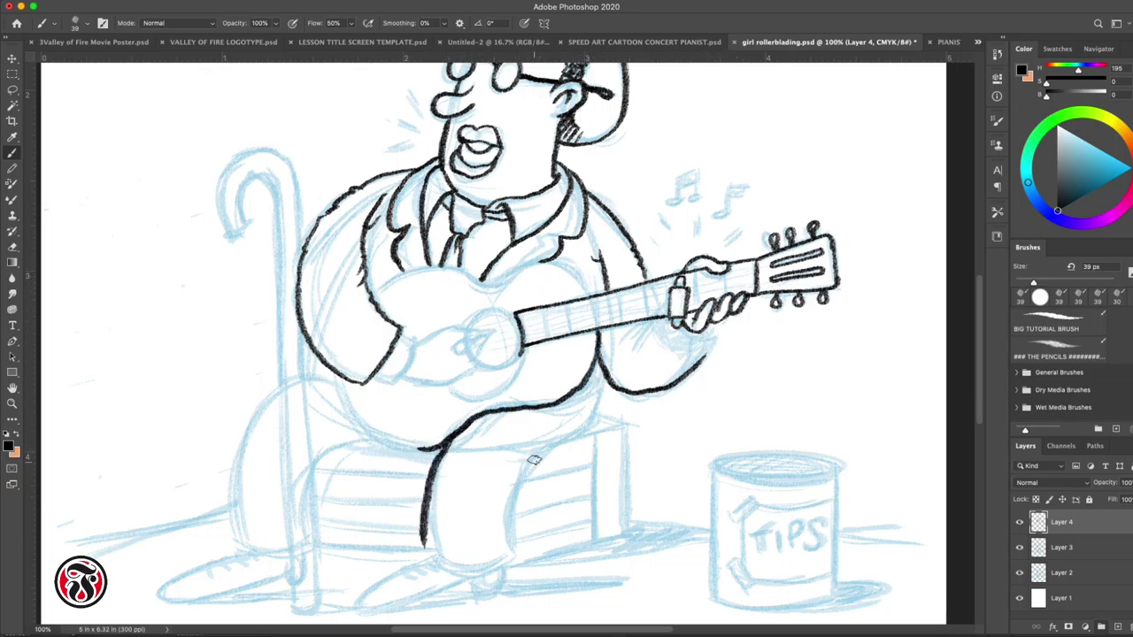
drag(541, 447, 586, 432)
mouse_move(605, 372)
mouse_down()
mouse_move(603, 418)
mouse_move(570, 437)
mouse_up()
drag(581, 400, 556, 407)
drag(600, 361, 568, 403)
mouse_move(604, 372)
mouse_down()
mouse_move(575, 409)
mouse_move(583, 416)
mouse_up()
mouse_move(421, 542)
mouse_down()
mouse_move(519, 557)
mouse_move(524, 459)
mouse_up()
Ink the crate's corner board with nail marks and the horizontal slats beside the front leg
mouse_move(628, 409)
mouse_down()
mouse_move(560, 442)
mouse_move(630, 431)
mouse_move(625, 537)
mouse_up()
drag(593, 434, 593, 547)
drag(594, 545, 629, 537)
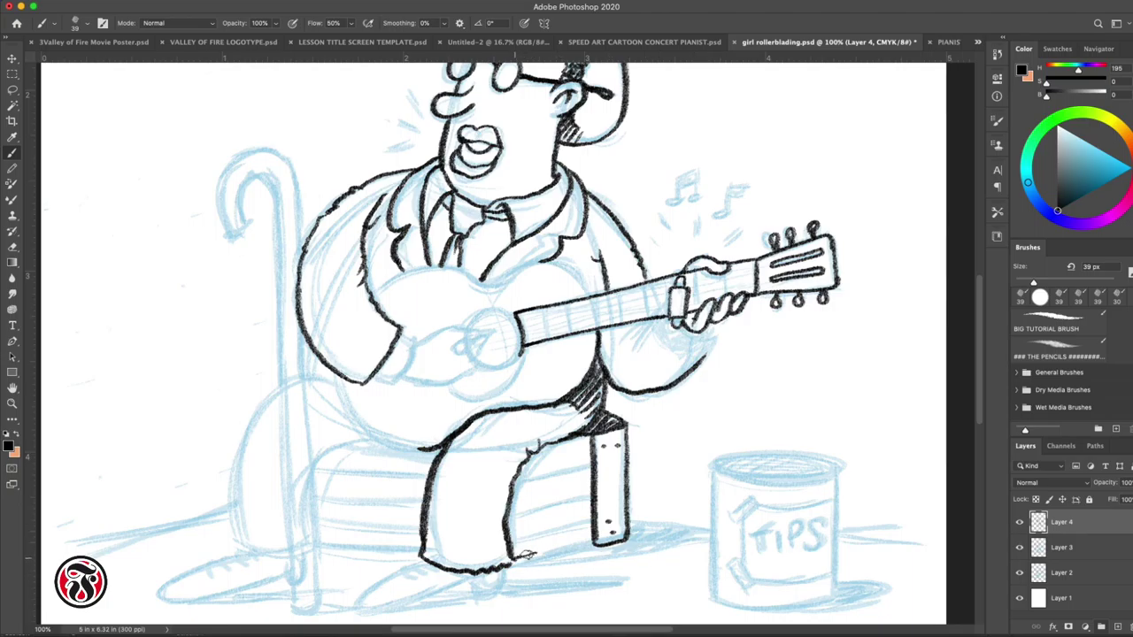
drag(516, 556, 591, 543)
drag(509, 535, 590, 524)
drag(505, 514, 591, 503)
drag(514, 487, 592, 476)
Thicken the shadow along the back of the front trouser leg, and ink the front shoe's outline
drag(530, 442, 506, 561)
drag(420, 563, 354, 595)
mouse_move(354, 595)
mouse_down()
mouse_move(433, 592)
mouse_move(471, 575)
mouse_up()
mouse_move(473, 577)
mouse_down()
mouse_move(489, 577)
mouse_move(476, 584)
mouse_up()
drag(469, 577, 361, 610)
Try extra sole and lace strokes on the front shoe, and undo them
mouse_move(361, 610)
mouse_down()
mouse_move(347, 595)
mouse_move(475, 581)
mouse_up()
drag(428, 574, 441, 561)
drag(383, 584, 413, 561)
key(super+z)
key(super+z)
key(super+z)
key(super+z)
key(super+z)
key(super+z)
key(super+z)
key(super+z)
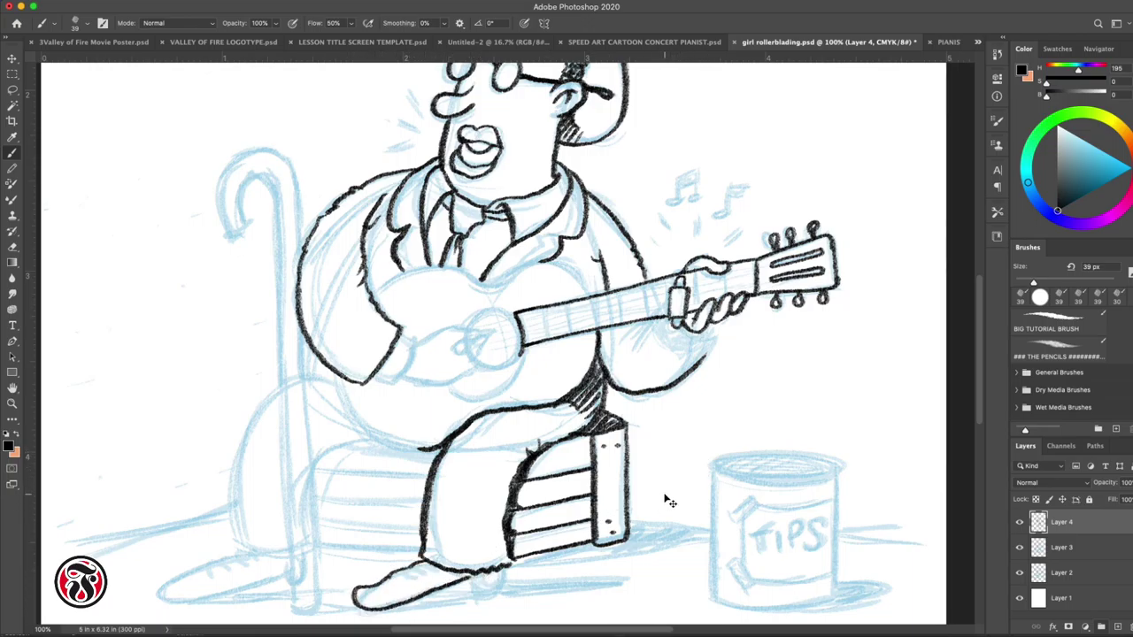
Add the laces, sole line and shaded heel to the front shoe, and ink the rounded underside of the belly
drag(981, 387, 981, 412)
mouse_move(425, 466)
mouse_down()
mouse_move(409, 475)
mouse_move(453, 496)
mouse_move(498, 483)
mouse_move(409, 507)
mouse_up()
mouse_move(423, 499)
mouse_down()
mouse_move(359, 521)
mouse_move(400, 483)
mouse_up()
drag(406, 493, 424, 473)
mouse_move(432, 469)
mouse_down()
mouse_move(445, 484)
mouse_move(498, 481)
mouse_up()
mouse_move(363, 280)
mouse_down()
mouse_move(345, 307)
mouse_move(444, 353)
mouse_up()
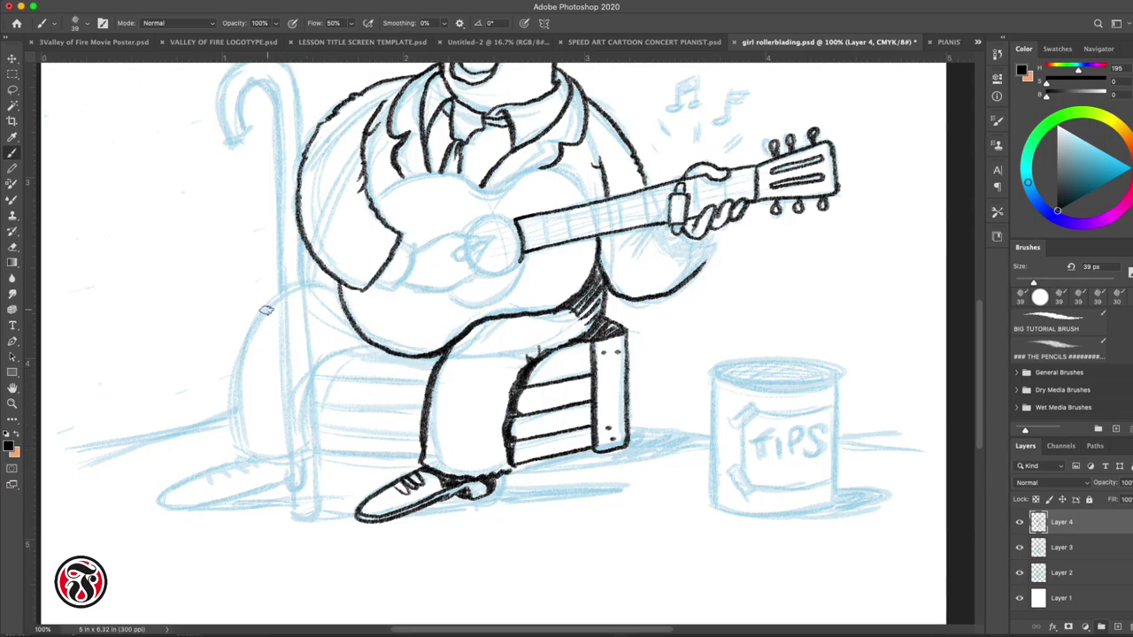
Ink the hooked cane with its tip, and the bent leg behind it down to the trouser cuff
scroll(377, 205, up, 2)
mouse_move(229, 176)
mouse_down()
mouse_move(236, 159)
mouse_move(281, 177)
mouse_move(307, 558)
mouse_move(237, 98)
mouse_move(298, 195)
mouse_move(316, 554)
mouse_up()
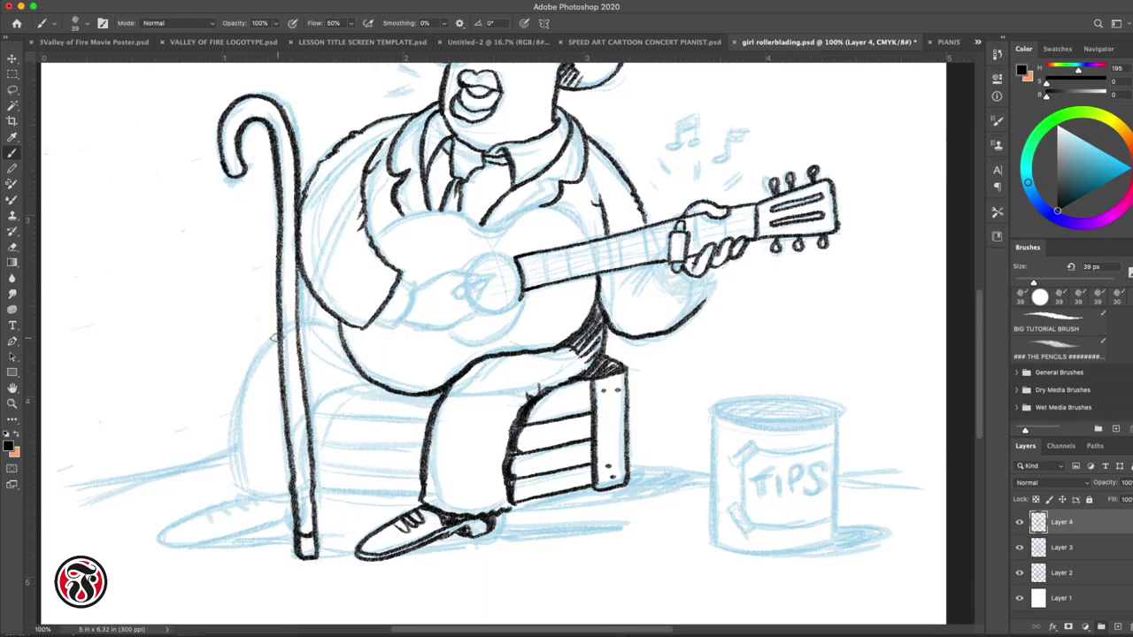
mouse_move(274, 339)
mouse_down()
mouse_move(232, 432)
mouse_move(286, 504)
mouse_up()
drag(320, 383, 335, 390)
drag(328, 390, 373, 382)
drag(329, 391, 313, 434)
drag(301, 319, 339, 320)
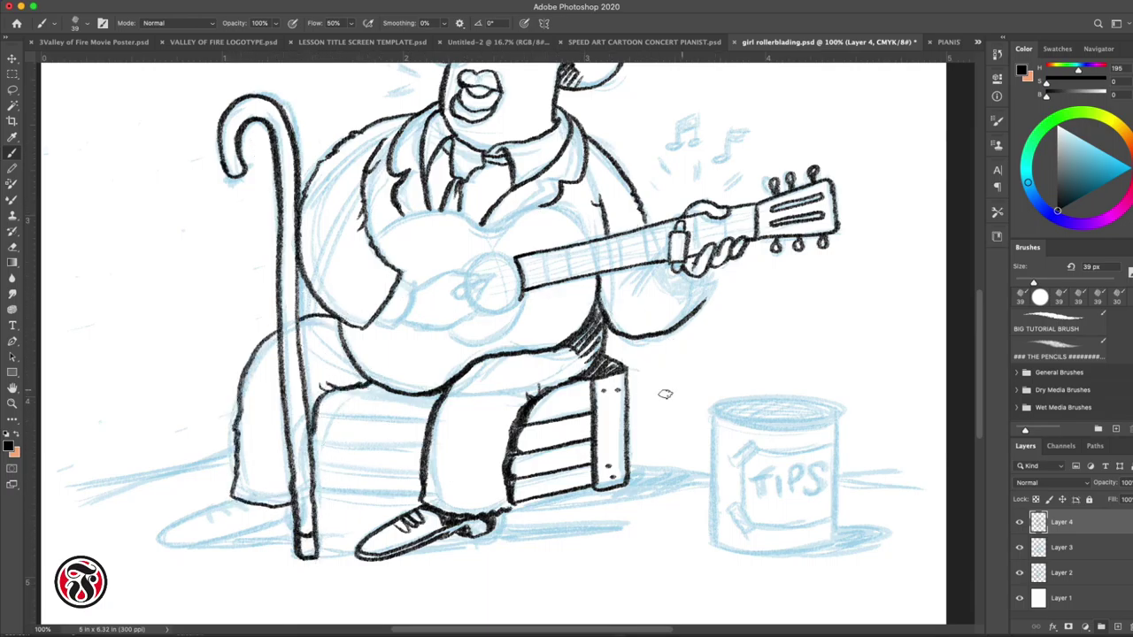
Ink the guitar body's upper curve, the sound hole, and the strumming hand with its shirt cuff
mouse_move(482, 225)
mouse_down()
mouse_move(548, 205)
mouse_move(593, 241)
mouse_move(398, 216)
mouse_move(370, 241)
mouse_up()
drag(414, 281, 374, 329)
drag(395, 292, 411, 285)
mouse_move(395, 328)
mouse_down()
mouse_move(484, 306)
mouse_move(460, 281)
mouse_move(485, 271)
mouse_move(520, 303)
mouse_move(484, 311)
mouse_move(511, 331)
mouse_move(522, 298)
mouse_up()
Ink the fret lines across the guitar neck from the sound hole to the headstock
drag(543, 254, 546, 283)
mouse_move(549, 252)
mouse_down()
mouse_move(552, 281)
mouse_move(573, 277)
mouse_up()
mouse_move(576, 248)
mouse_down()
mouse_move(577, 276)
mouse_move(597, 271)
mouse_up()
mouse_move(607, 239)
mouse_down()
mouse_move(610, 269)
mouse_move(625, 265)
mouse_up()
drag(639, 232, 641, 262)
mouse_move(653, 229)
mouse_down()
mouse_move(655, 258)
mouse_move(670, 259)
mouse_up()
drag(697, 218, 700, 251)
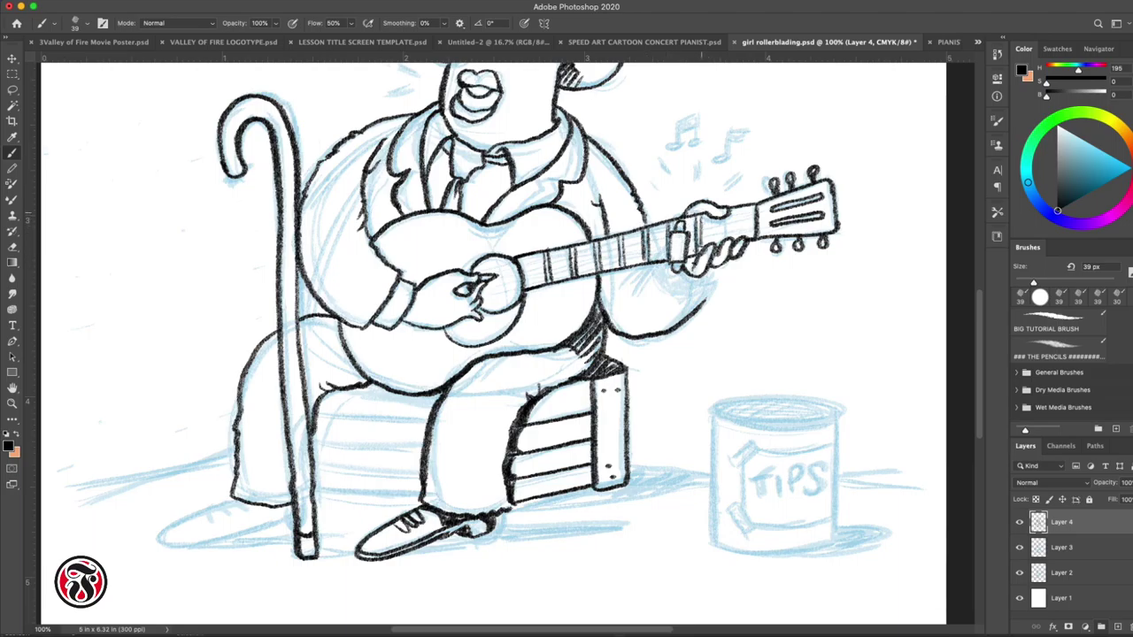
drag(729, 210, 730, 239)
Ink the crate's slats between the two legs, with shading under the thigh
drag(333, 394, 439, 395)
mouse_move(317, 413)
mouse_down()
mouse_move(430, 417)
mouse_move(310, 443)
mouse_up()
drag(312, 466, 423, 468)
drag(432, 494, 309, 491)
Ink the laced shoe behind the cane with its dark heel, and add a detail line to the front shoe
mouse_move(232, 505)
mouse_down()
mouse_move(173, 541)
mouse_move(285, 514)
mouse_up()
mouse_move(187, 520)
mouse_down()
mouse_move(253, 506)
mouse_move(220, 503)
mouse_move(292, 505)
mouse_up()
drag(381, 539, 441, 516)
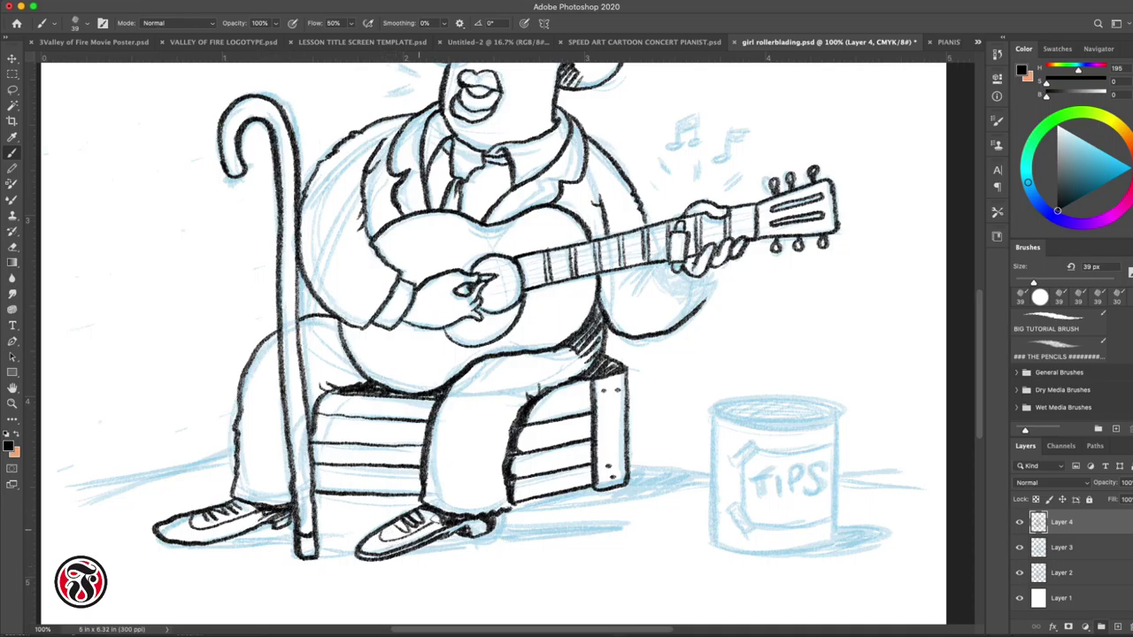
Erase both inked shoes, the one behind the cane and the front one
click(13, 247)
mouse_move(167, 533)
mouse_down()
mouse_move(267, 538)
mouse_move(287, 519)
mouse_up()
click(81, 24)
drag(358, 554, 492, 523)
Redraw the laced front shoe with its sole and heel, and add ground shadow strokes beside it and under the cane tip
key(b)
drag(361, 545, 446, 533)
drag(432, 542, 489, 513)
mouse_move(366, 534)
mouse_down()
mouse_move(399, 522)
mouse_move(476, 533)
mouse_up()
drag(487, 535, 569, 529)
drag(445, 544, 421, 551)
drag(315, 559, 338, 564)
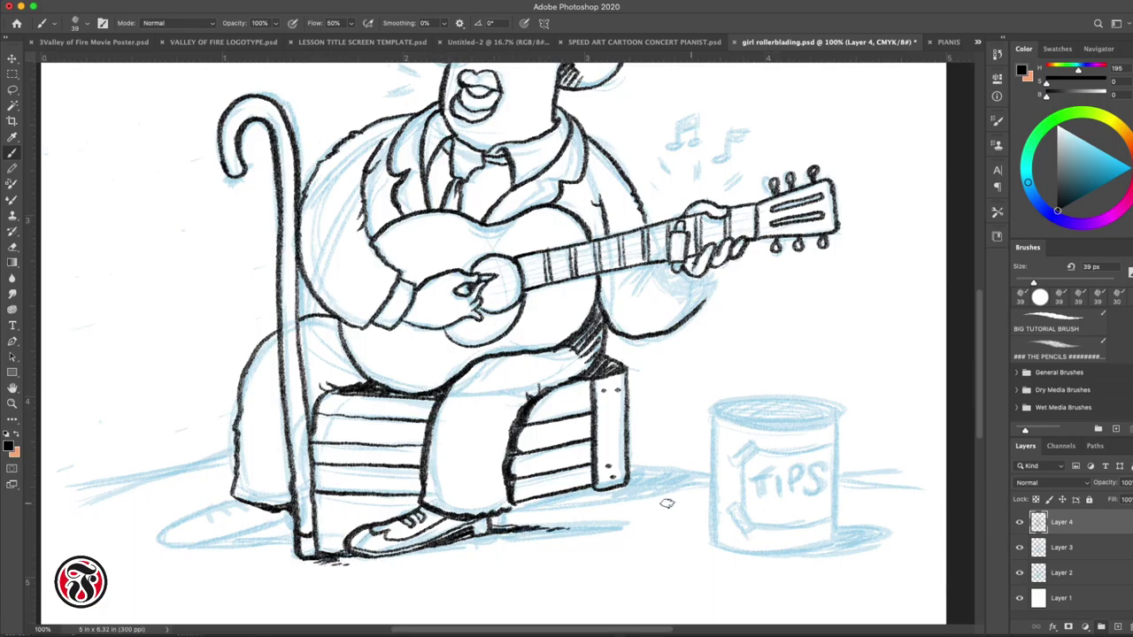
Redraw the laced shoe behind the cane and shade its trouser opening, heel and the ground beneath it
mouse_move(232, 501)
mouse_down()
mouse_move(159, 538)
mouse_move(285, 522)
mouse_move(159, 540)
mouse_up()
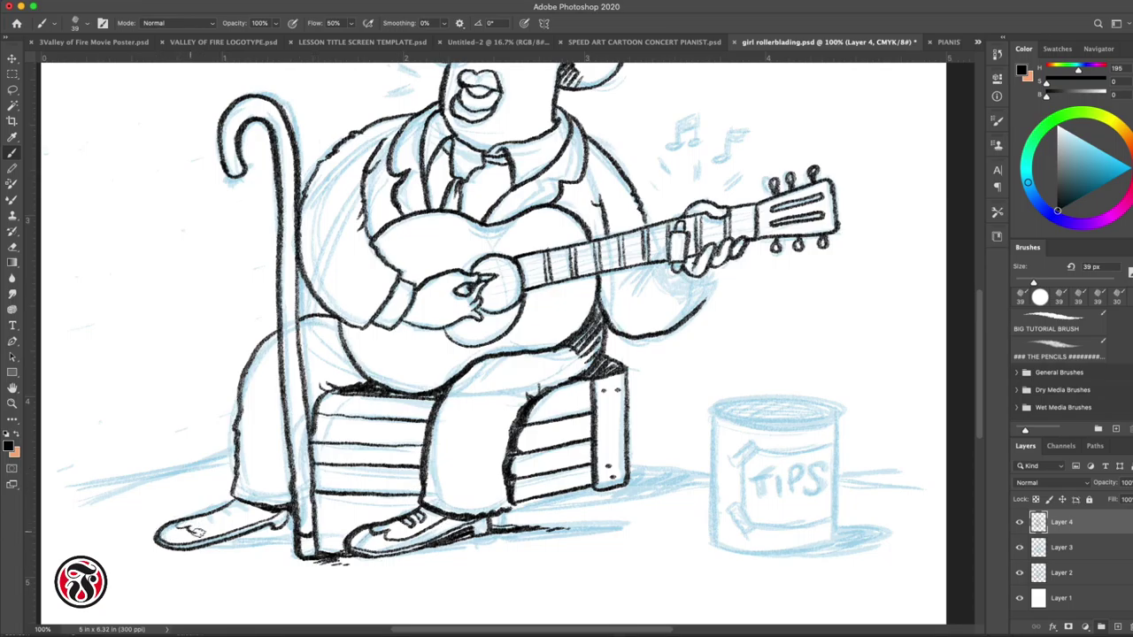
mouse_move(232, 512)
mouse_down()
mouse_move(246, 506)
mouse_move(218, 520)
mouse_move(288, 512)
mouse_up()
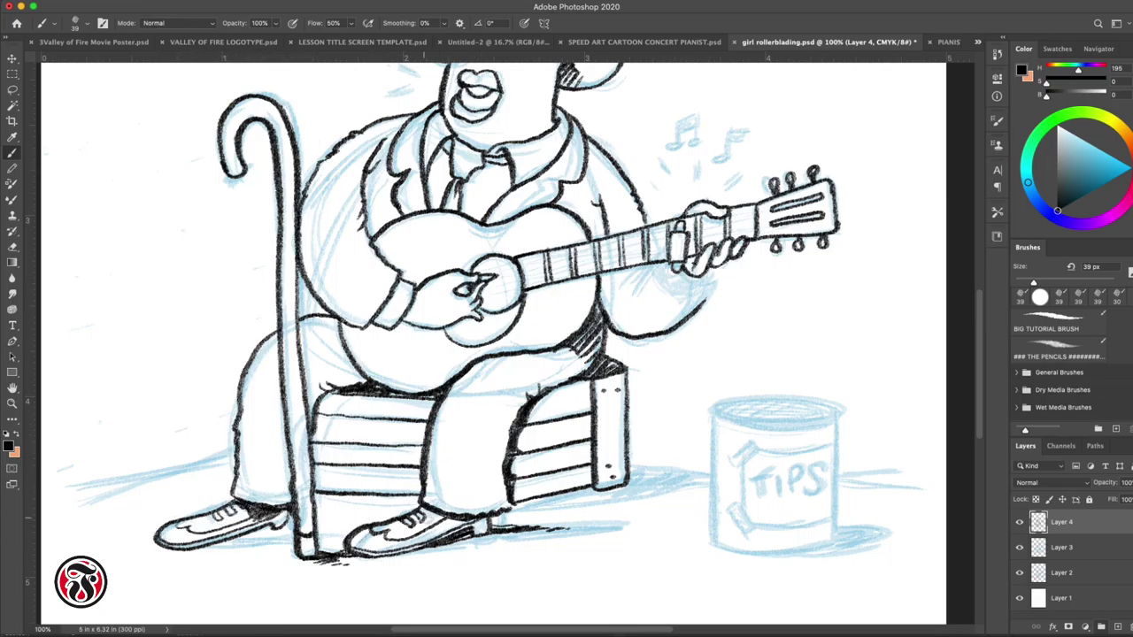
drag(423, 512, 461, 524)
drag(439, 516, 473, 529)
mouse_move(182, 554)
mouse_down()
mouse_move(266, 529)
mouse_move(298, 533)
mouse_move(299, 518)
mouse_up()
drag(317, 531, 342, 517)
drag(161, 545, 129, 541)
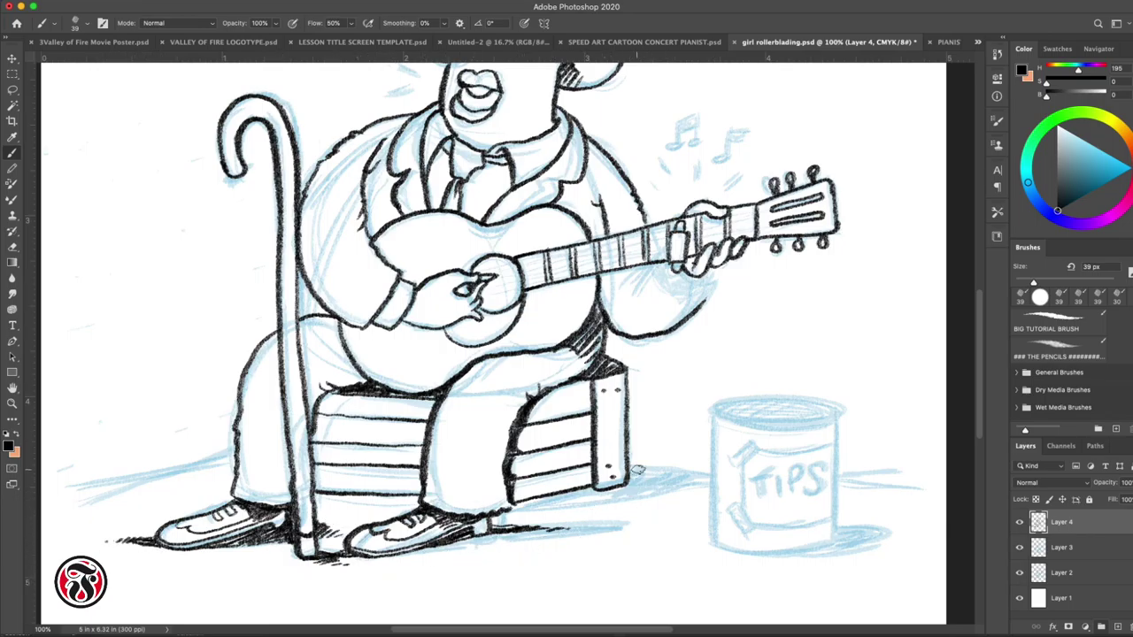
Ink the ground line to the tip can, the can's outline with its black opening, and the taped paper label
drag(636, 470, 706, 476)
mouse_move(713, 411)
mouse_down()
mouse_move(715, 542)
mouse_move(833, 544)
mouse_up()
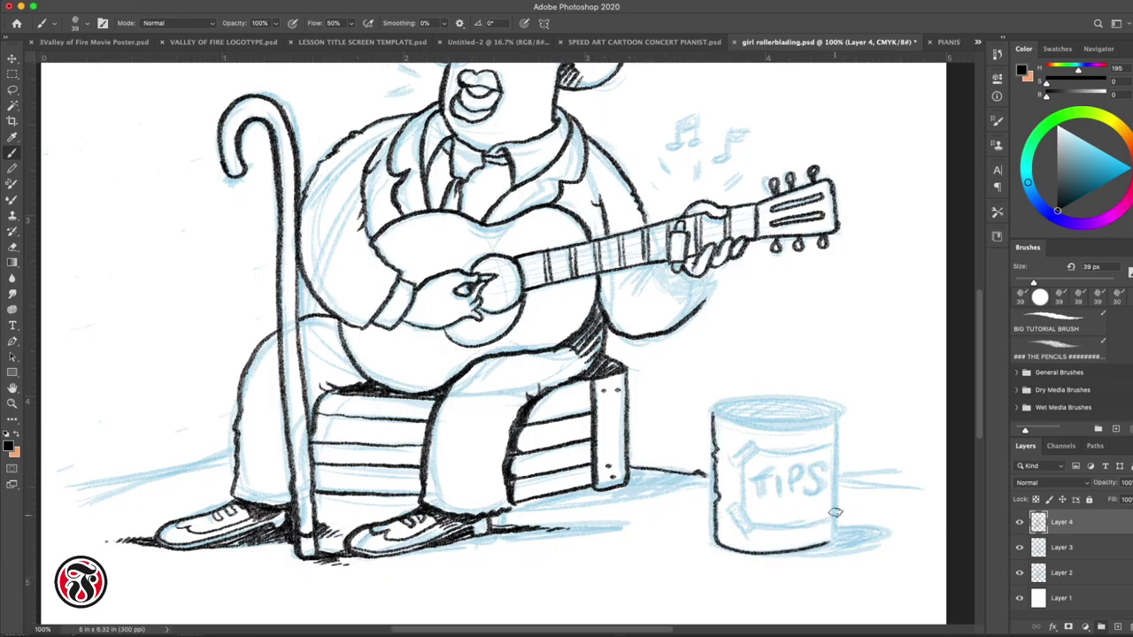
mouse_move(714, 412)
mouse_down()
mouse_move(761, 433)
mouse_move(828, 427)
mouse_move(810, 400)
mouse_move(713, 412)
mouse_move(835, 416)
mouse_up()
mouse_move(745, 440)
mouse_down()
mouse_move(752, 457)
mouse_move(731, 460)
mouse_move(800, 458)
mouse_move(760, 454)
mouse_move(742, 508)
mouse_up()
mouse_move(738, 504)
mouse_down()
mouse_move(756, 529)
mouse_move(742, 536)
mouse_up()
mouse_move(742, 536)
mouse_down()
mouse_move(728, 508)
mouse_move(827, 523)
mouse_up()
drag(836, 455, 831, 540)
Letter TIPS in bold black strokes on the can's label
mouse_move(763, 478)
mouse_down()
mouse_move(764, 500)
mouse_move(772, 476)
mouse_move(769, 501)
mouse_up()
mouse_move(783, 471)
mouse_down()
mouse_move(782, 503)
mouse_move(786, 493)
mouse_up()
mouse_move(822, 471)
mouse_down()
mouse_move(807, 479)
mouse_move(812, 500)
mouse_up()
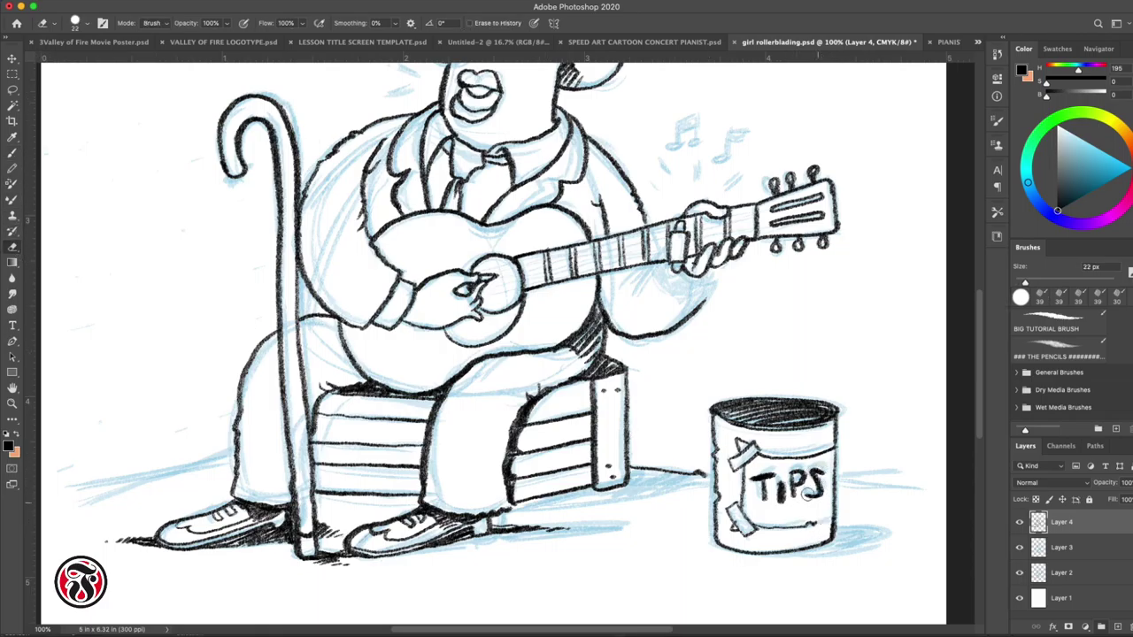
Hatch the ground shadows beside the tip can and the crate, and extend the ground line past the can
mouse_move(831, 520)
mouse_down()
mouse_move(881, 531)
mouse_move(875, 542)
mouse_up()
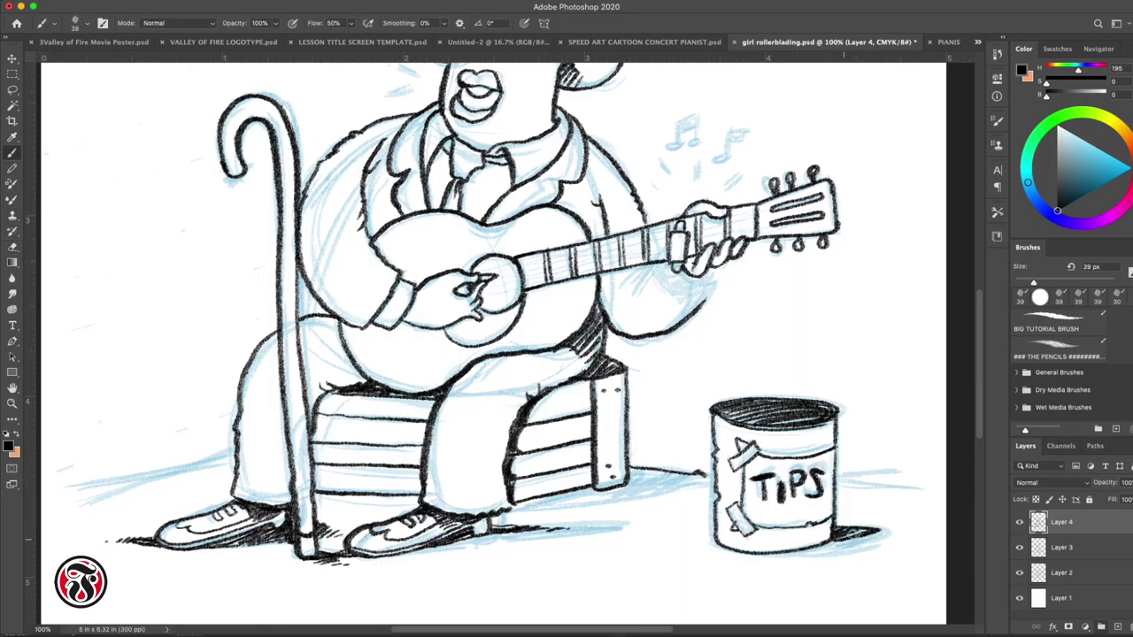
drag(806, 548, 890, 535)
drag(834, 487, 901, 485)
drag(514, 506, 604, 491)
drag(586, 499, 674, 473)
mouse_move(616, 501)
mouse_down()
mouse_move(694, 476)
mouse_move(645, 485)
mouse_up()
drag(657, 494, 690, 493)
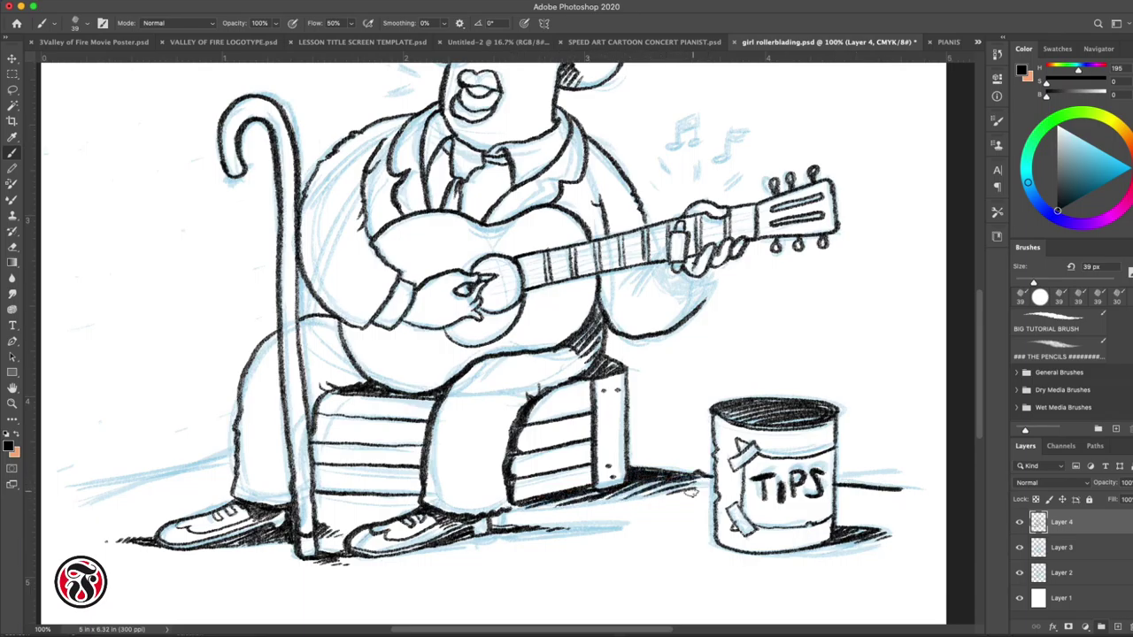
Ink the two music notes and the short burst lines above the fretting hand
scroll(705, 543, up, 5)
mouse_move(683, 240)
mouse_down()
mouse_move(671, 268)
mouse_move(695, 263)
mouse_move(718, 282)
mouse_up()
drag(727, 252, 750, 264)
drag(698, 287, 696, 315)
drag(681, 290, 662, 314)
drag(744, 290, 724, 315)
Ink the short sound lines in front of the singer's mouth, redoing the first attempt, and dot stubble on his cheek
mouse_move(383, 187)
mouse_down()
mouse_move(419, 197)
mouse_move(400, 149)
mouse_move(424, 188)
mouse_up()
key(super+z)
key(super+z)
mouse_move(396, 191)
mouse_down()
mouse_move(425, 201)
mouse_move(419, 210)
mouse_up()
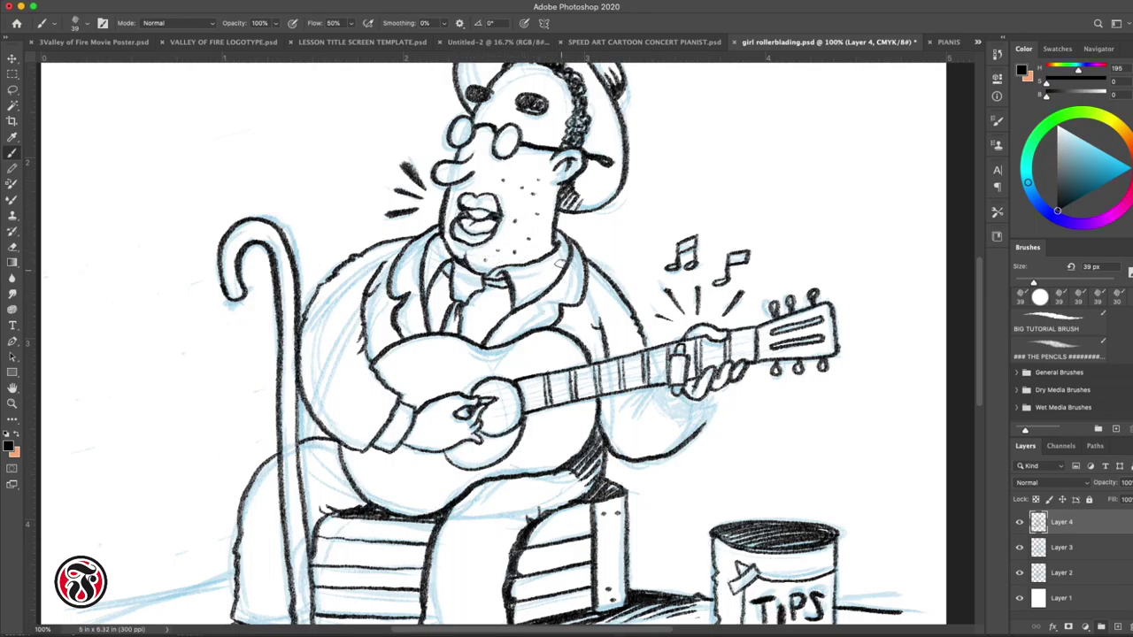
Hatch shading along the top of both jacket shoulders
drag(587, 268, 606, 280)
drag(588, 277, 609, 282)
drag(591, 284, 610, 288)
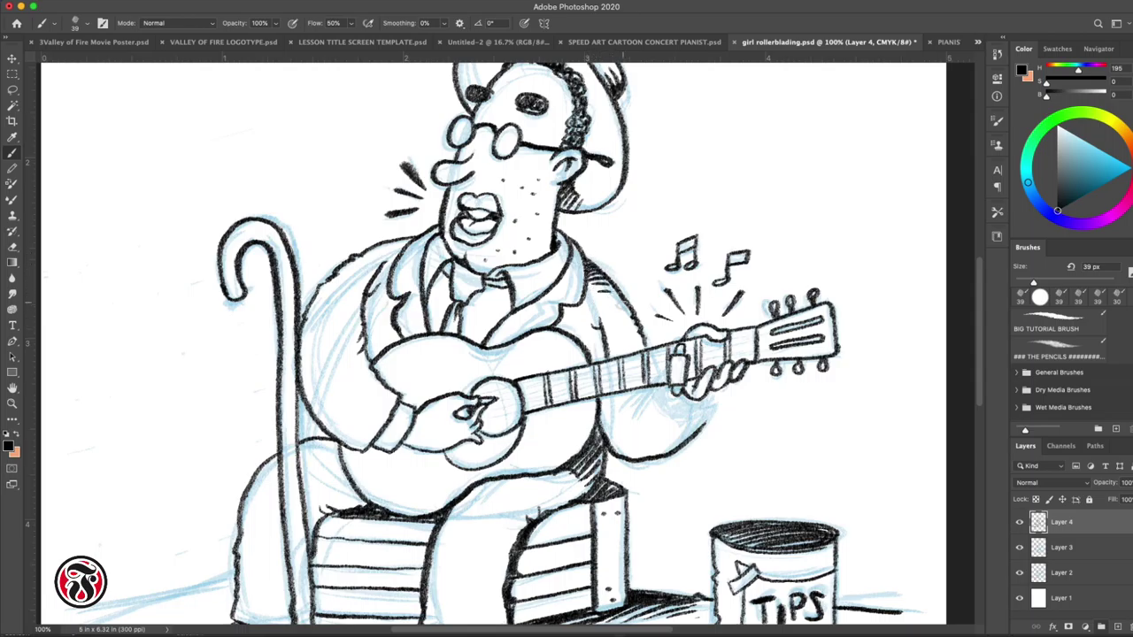
drag(393, 243, 378, 254)
mouse_move(412, 238)
mouse_down()
mouse_move(372, 251)
mouse_move(385, 251)
mouse_up()
drag(406, 238, 370, 260)
Ink the fold lines and cuff of the fretting arm's sleeve, and undo the last three strokes
mouse_move(636, 391)
mouse_down()
mouse_move(623, 404)
mouse_move(631, 412)
mouse_up()
mouse_move(658, 386)
mouse_down()
mouse_move(640, 395)
mouse_move(714, 410)
mouse_move(728, 382)
mouse_up()
drag(708, 425, 696, 430)
mouse_move(669, 424)
mouse_down()
mouse_move(682, 428)
mouse_move(730, 387)
mouse_up()
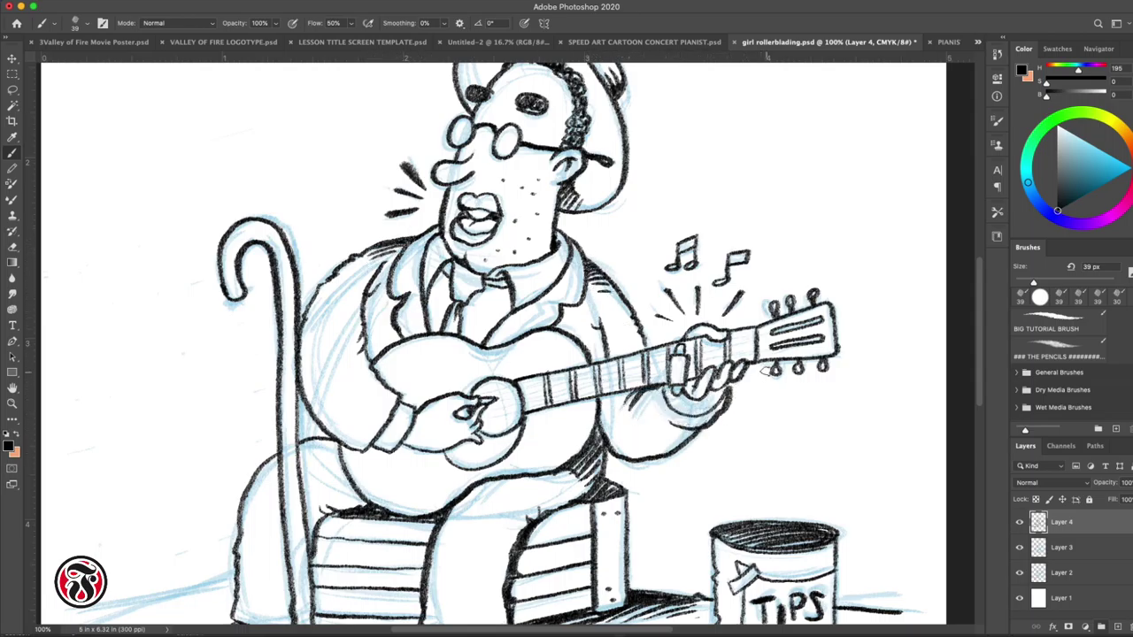
key(super+z)
key(super+z)
key(super+z)
Ink the sleeve opening around the fretting hand again and fill its inside with black
mouse_move(696, 431)
mouse_down()
mouse_move(729, 390)
mouse_move(673, 399)
mouse_up()
drag(706, 400, 688, 412)
mouse_move(703, 405)
mouse_down()
mouse_move(675, 405)
mouse_move(701, 415)
mouse_up()
mouse_move(715, 392)
mouse_down()
mouse_move(683, 418)
mouse_move(703, 405)
mouse_up()
mouse_move(670, 390)
mouse_down()
mouse_move(687, 409)
mouse_move(719, 396)
mouse_move(703, 407)
mouse_up()
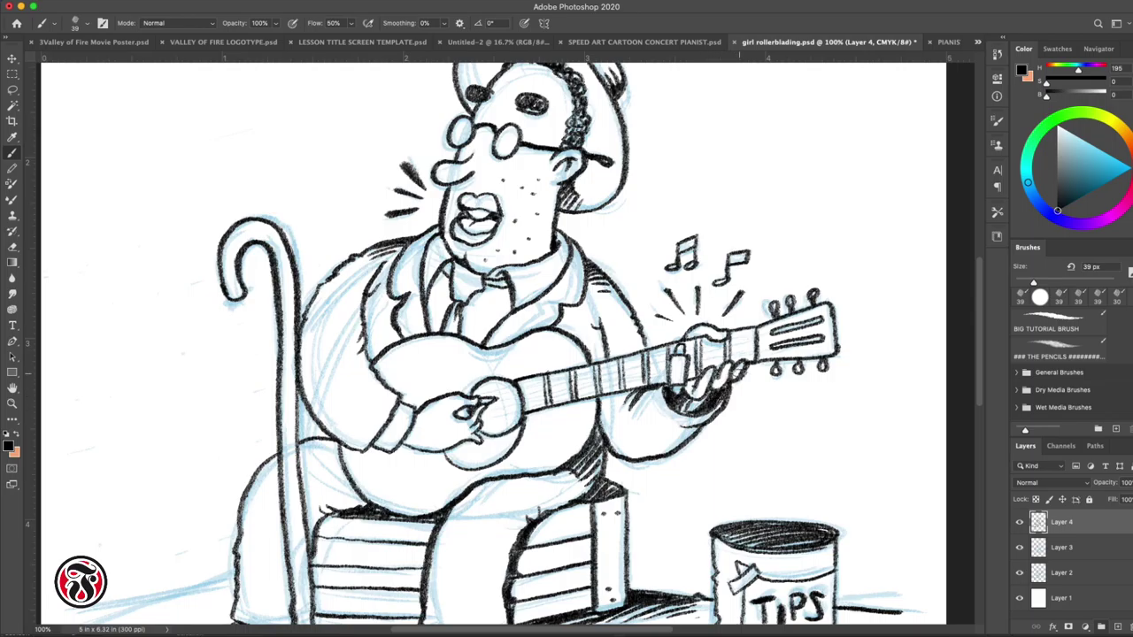
Scatter short fabric texture dashes over both jacket sleeves
drag(680, 450, 673, 458)
drag(655, 418, 657, 424)
drag(653, 446, 644, 448)
drag(625, 430, 621, 435)
drag(630, 325, 625, 330)
drag(604, 305, 579, 330)
drag(383, 331, 345, 309)
drag(333, 351, 340, 387)
Shade the strumming arm's cuff and the guitar body and lap beneath the forearm
mouse_move(384, 436)
mouse_down()
mouse_move(381, 445)
mouse_move(388, 425)
mouse_up()
drag(388, 436, 398, 410)
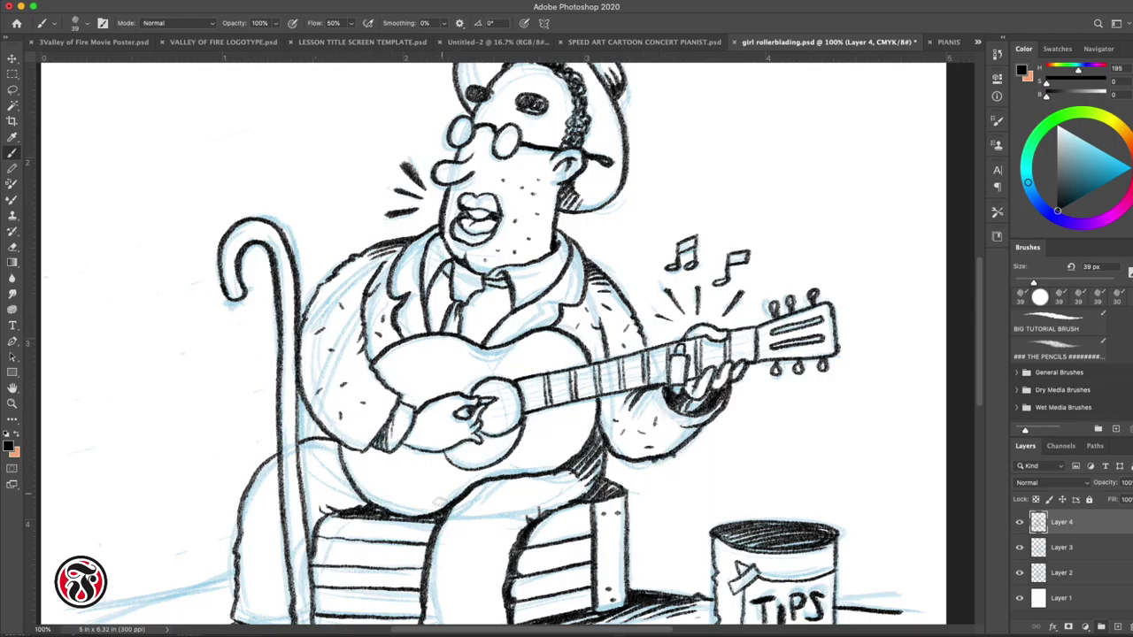
drag(343, 449, 366, 451)
drag(361, 471, 397, 455)
mouse_move(352, 451)
mouse_down()
mouse_move(363, 465)
mouse_move(405, 465)
mouse_up()
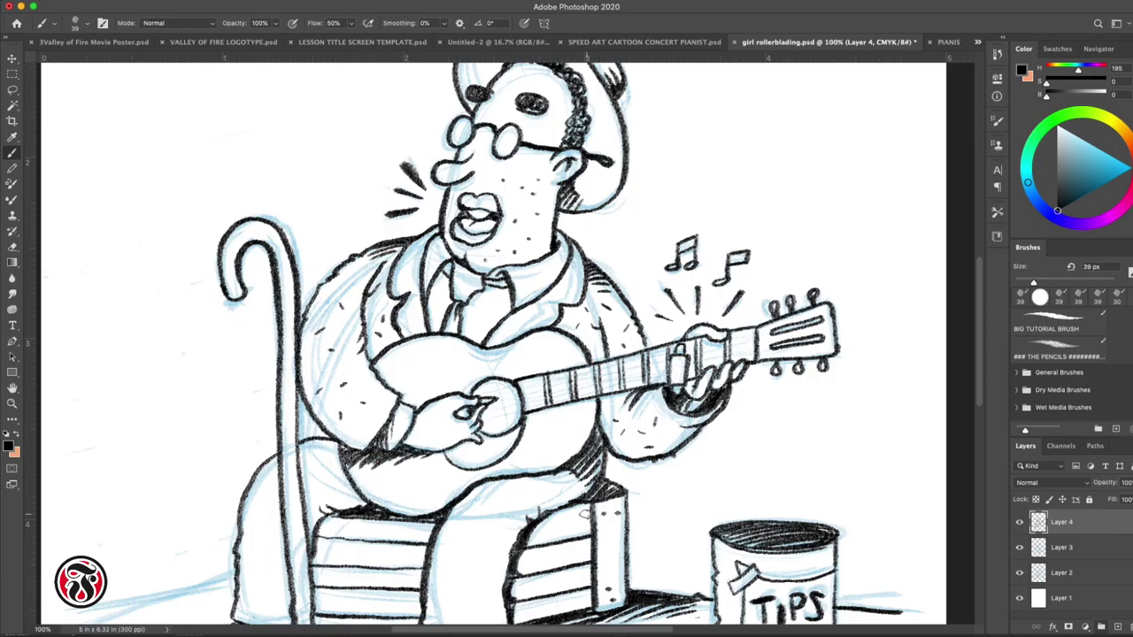
Hatch the tops of both trouser thighs and add shading strokes to the jacket lapels
mouse_move(517, 478)
mouse_down()
mouse_move(493, 497)
mouse_move(517, 496)
mouse_up()
drag(556, 478, 531, 501)
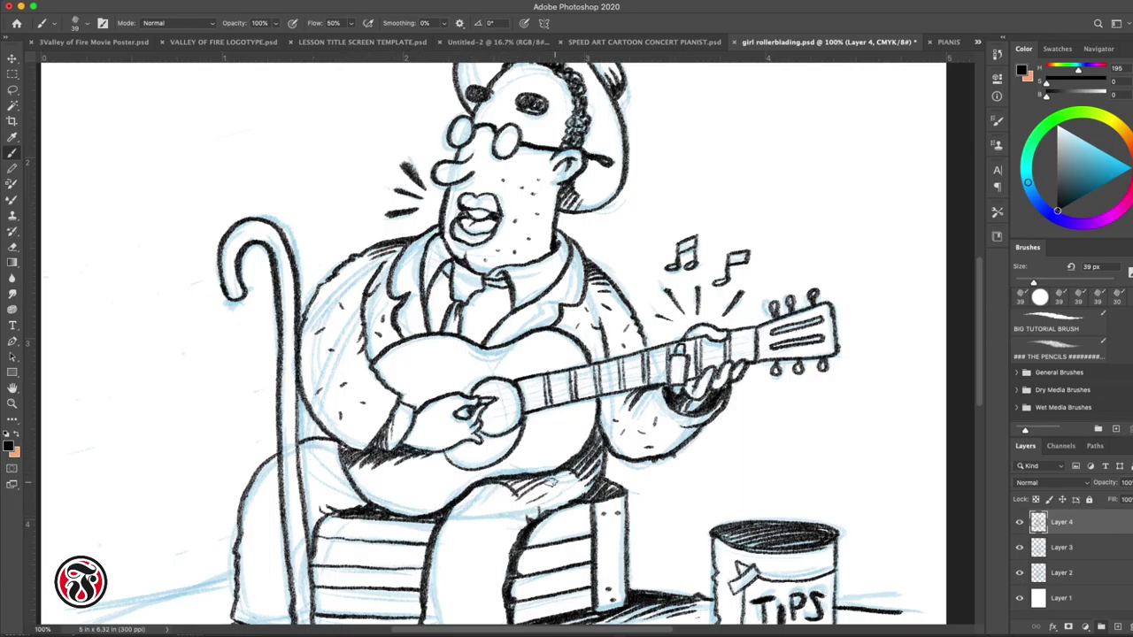
mouse_move(328, 445)
mouse_down()
mouse_move(298, 466)
mouse_move(306, 453)
mouse_move(329, 478)
mouse_up()
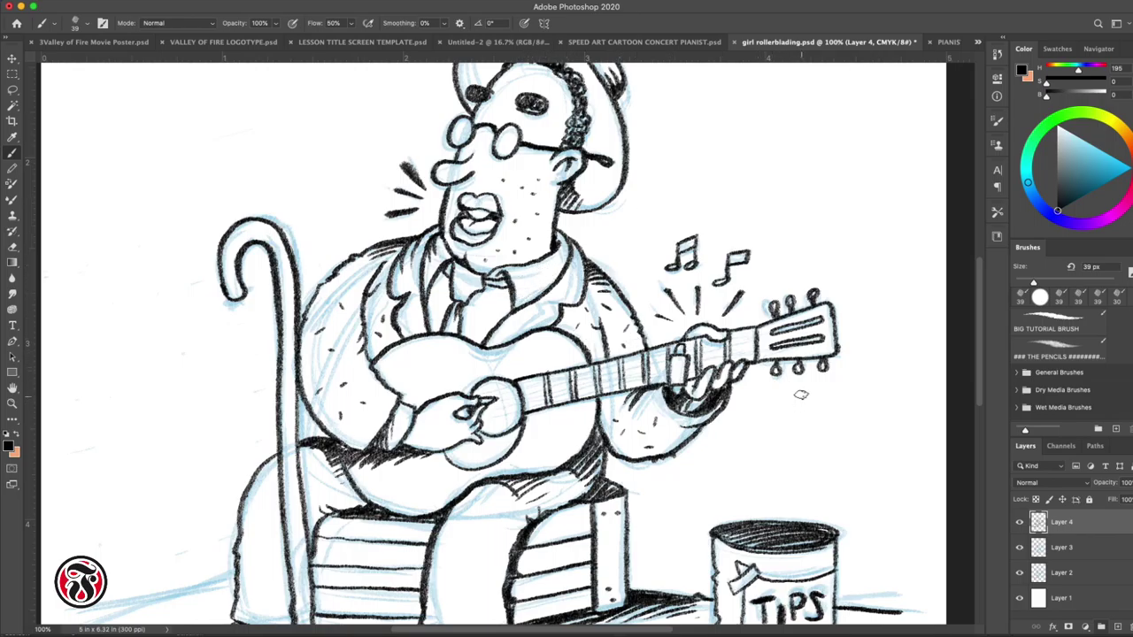
Add short tick marks around the cane's hook and down its shaft
scroll(801, 395, up, 3)
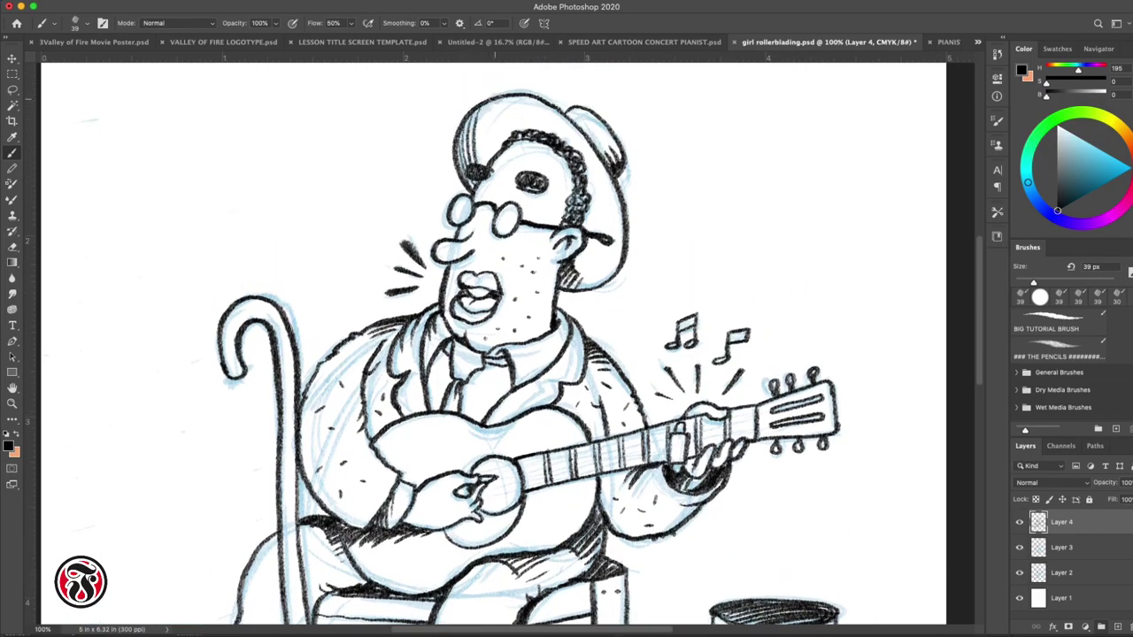
drag(235, 331, 240, 336)
drag(249, 313, 251, 320)
drag(271, 319, 274, 346)
drag(285, 368, 280, 370)
drag(286, 392, 281, 393)
drag(288, 411, 282, 413)
Ink the sloping ground line behind the cane, with a few hatch strokes
scroll(288, 301, down, 7)
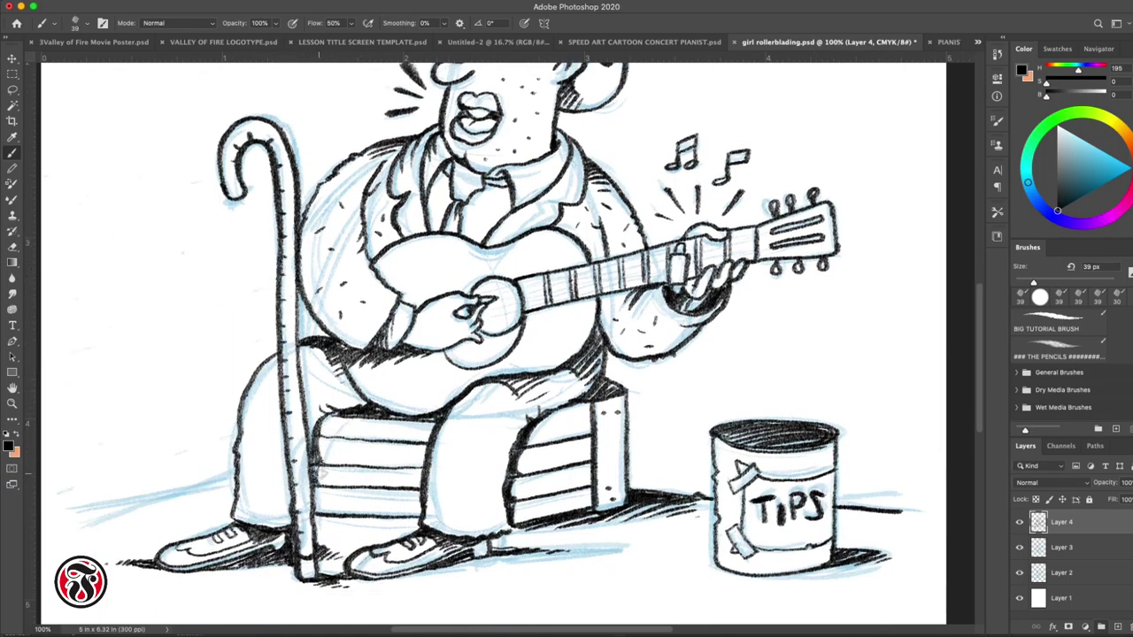
drag(60, 506, 234, 476)
drag(105, 505, 215, 482)
Hide the blue sketch on Layer 3 and Layer 2
mouse_move(980, 421)
mouse_down()
mouse_move(980, 394)
mouse_move(972, 414)
mouse_up()
drag(1019, 547, 1020, 575)
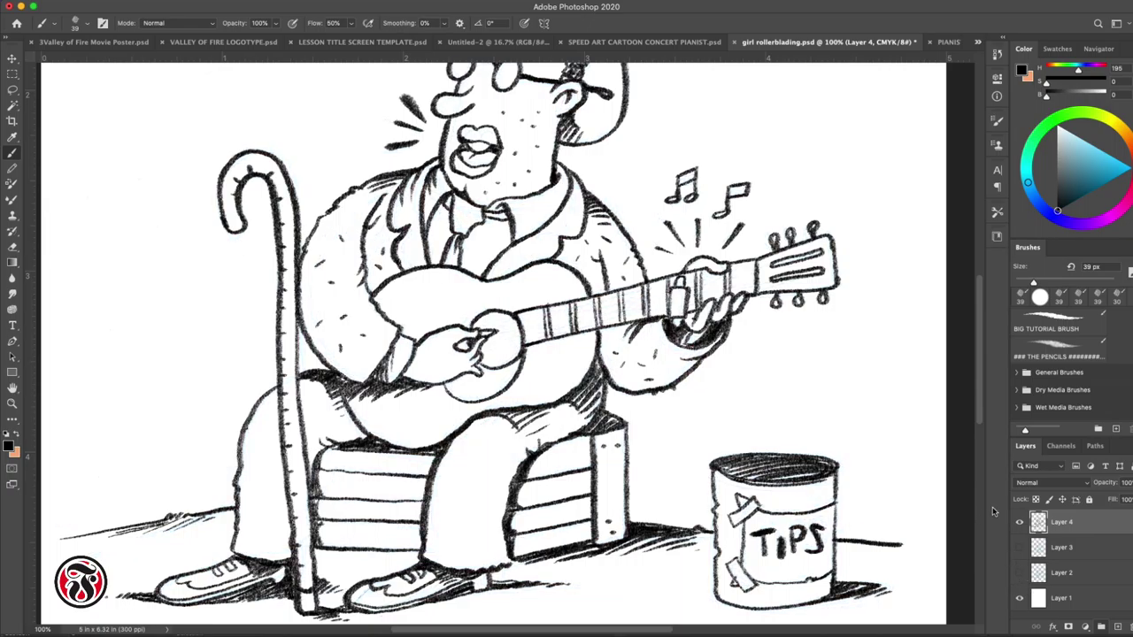
key(z)
drag(513, 343, 301, 337)
drag(534, 280, 674, 235)
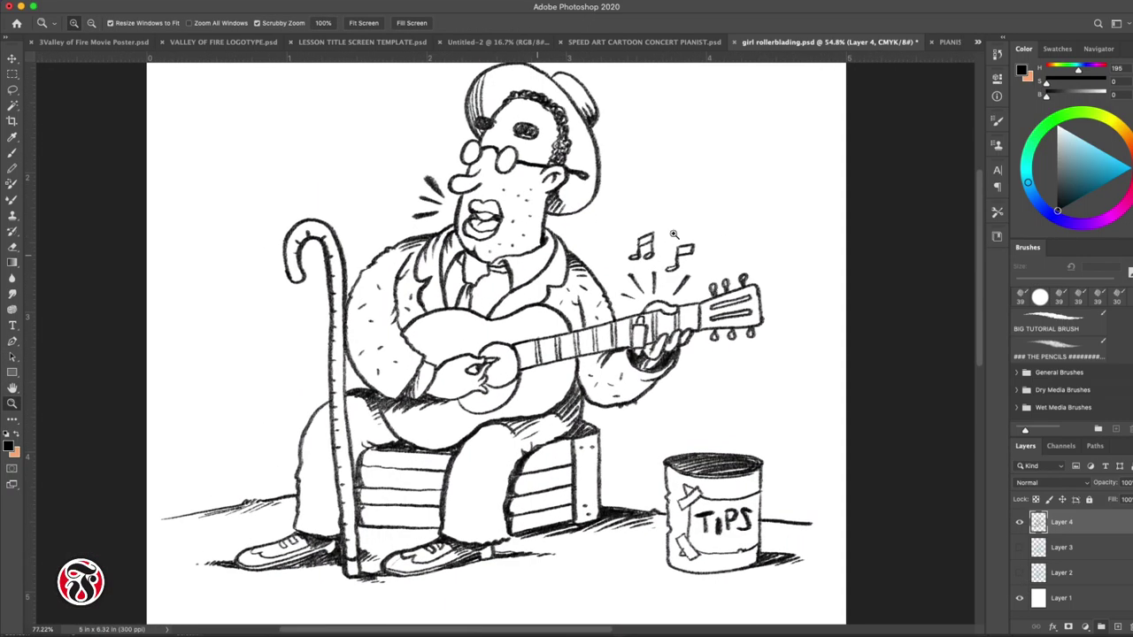
click(674, 233)
alt+click(671, 237)
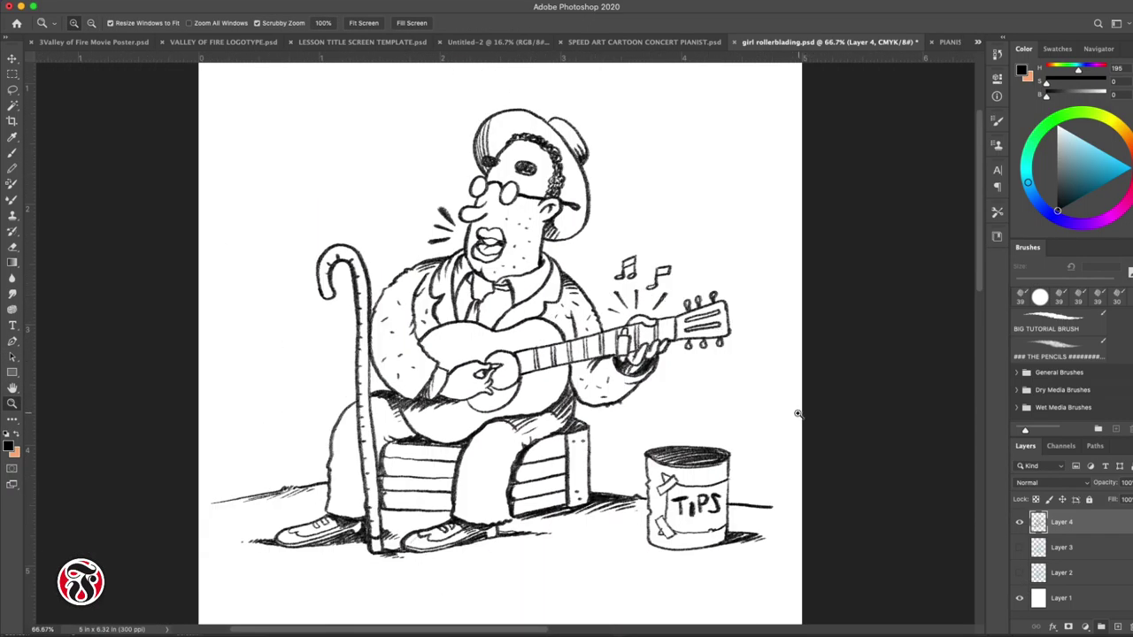
Draw long parallel guitar strings in the blank area beside the figure, and cut and paste them in place onto a new layer
key(b)
mouse_move(253, 156)
mouse_down()
mouse_move(253, 463)
mouse_move(253, 122)
mouse_move(259, 466)
mouse_move(262, 101)
mouse_move(264, 467)
mouse_move(271, 104)
mouse_move(270, 232)
mouse_move(269, 106)
mouse_move(248, 254)
mouse_move(245, 115)
mouse_move(280, 285)
mouse_move(278, 99)
mouse_move(286, 471)
mouse_up()
click(12, 74)
key(super+x)
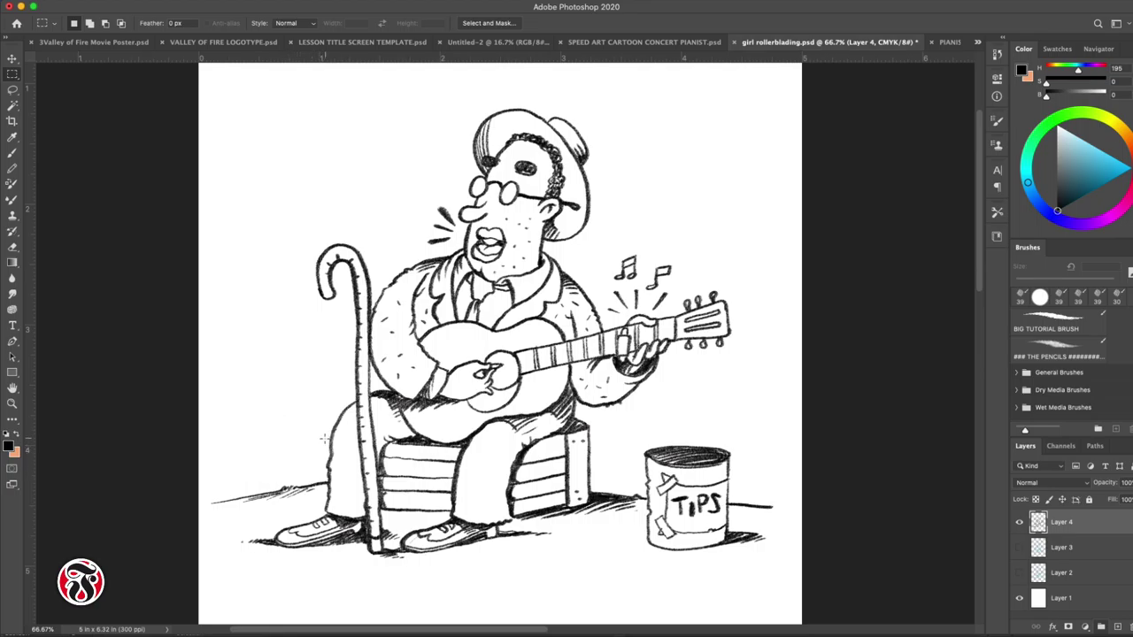
key(super+shift+v)
Rotate the strings to about 77°, narrow them to about 65% width, and align them along the guitar neck
key(super+t)
drag(298, 126, 474, 305)
drag(304, 285, 659, 348)
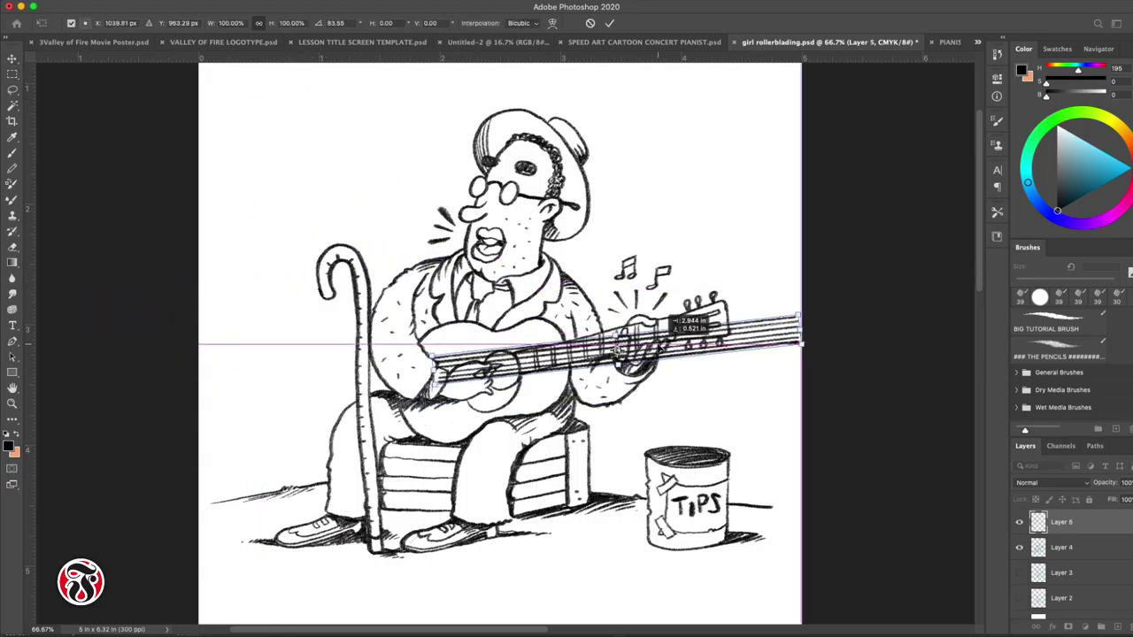
drag(815, 347, 814, 327)
drag(623, 364, 613, 330)
drag(796, 285, 794, 282)
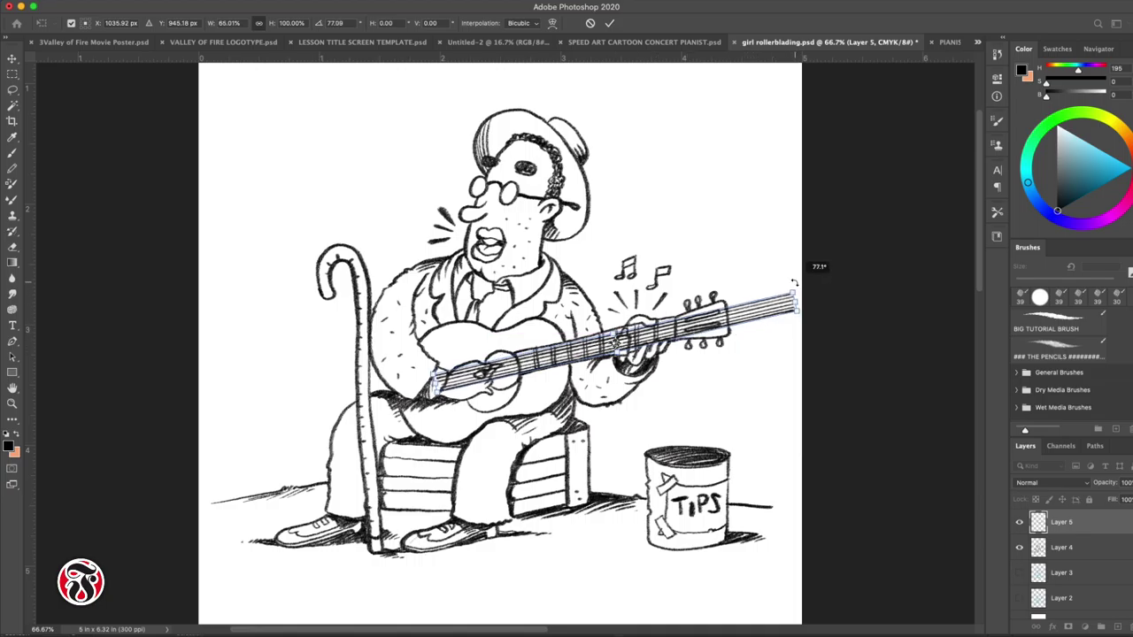
key(Return)
Erase the string parts overlapping the strumming hand, the slide on the fretting finger, and the headstock and beyond
key(z)
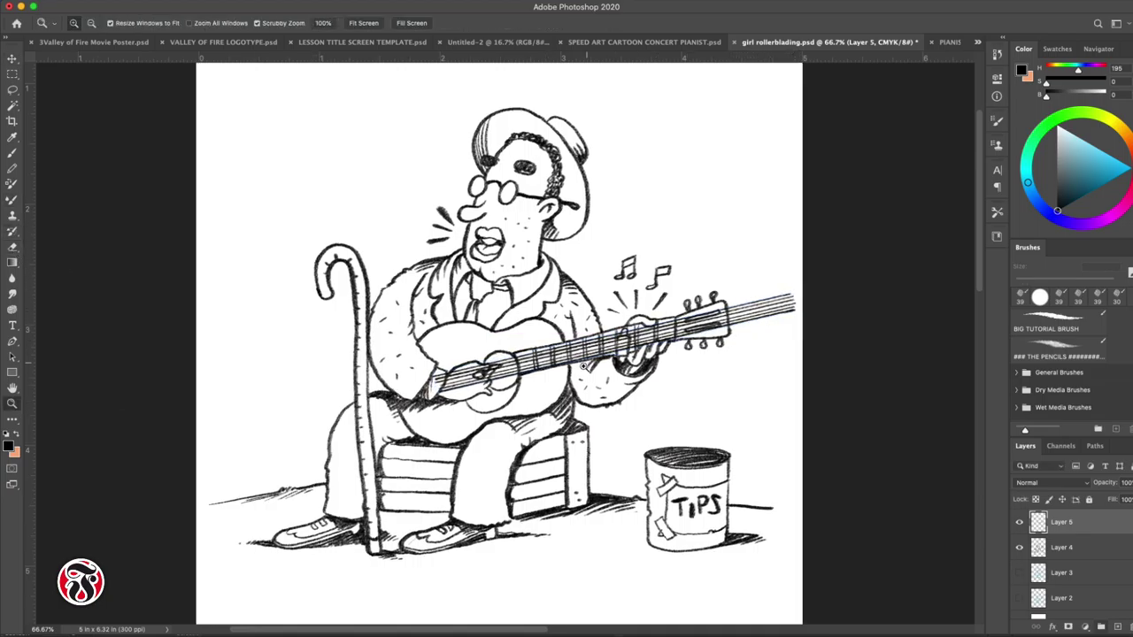
click(584, 365)
click(13, 247)
mouse_move(385, 401)
mouse_down()
mouse_move(376, 392)
mouse_move(423, 400)
mouse_move(439, 371)
mouse_move(423, 386)
mouse_up()
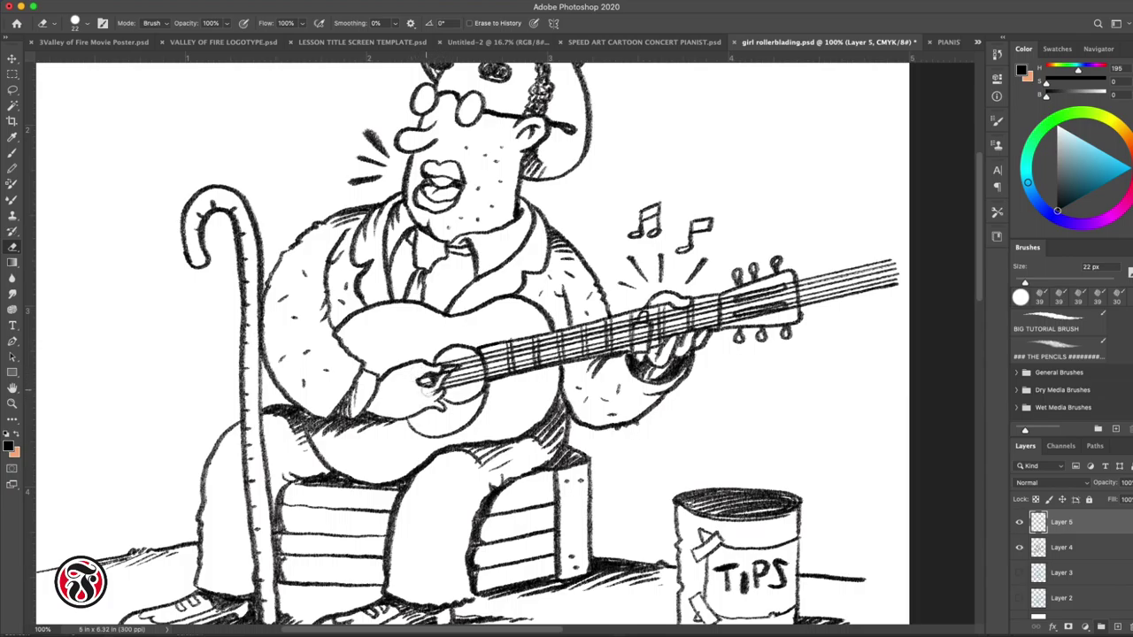
mouse_move(649, 340)
mouse_down()
mouse_move(639, 324)
mouse_move(644, 344)
mouse_up()
mouse_move(896, 266)
mouse_down()
mouse_move(737, 299)
mouse_move(729, 318)
mouse_up()
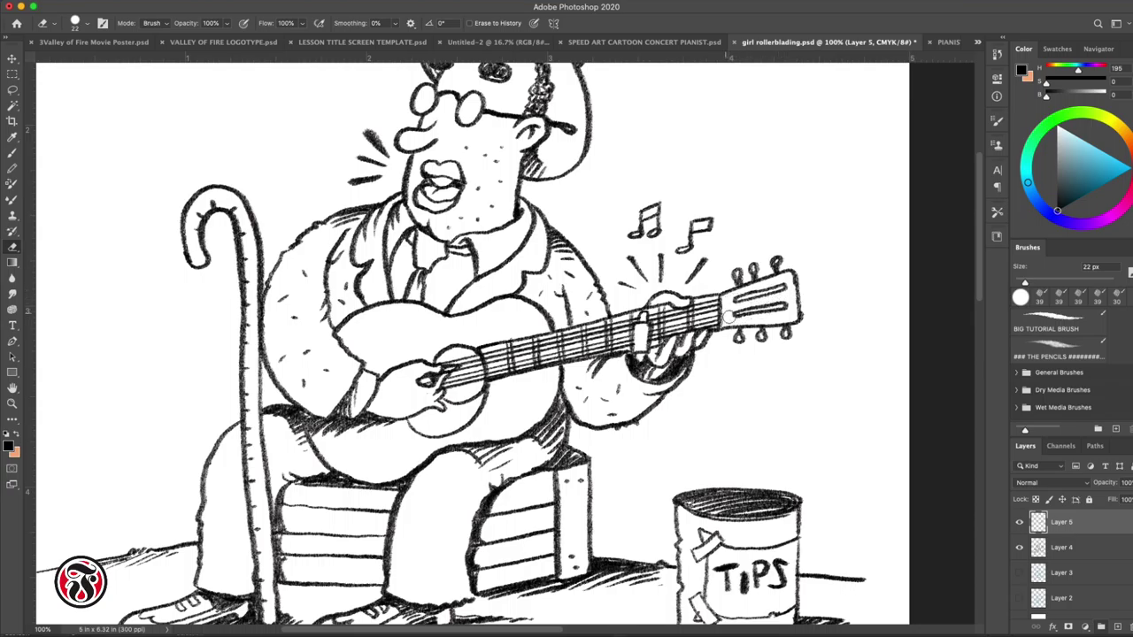
Draw the strings across the headstock to the tuning pegs, with loose curled ends above and below
click(12, 155)
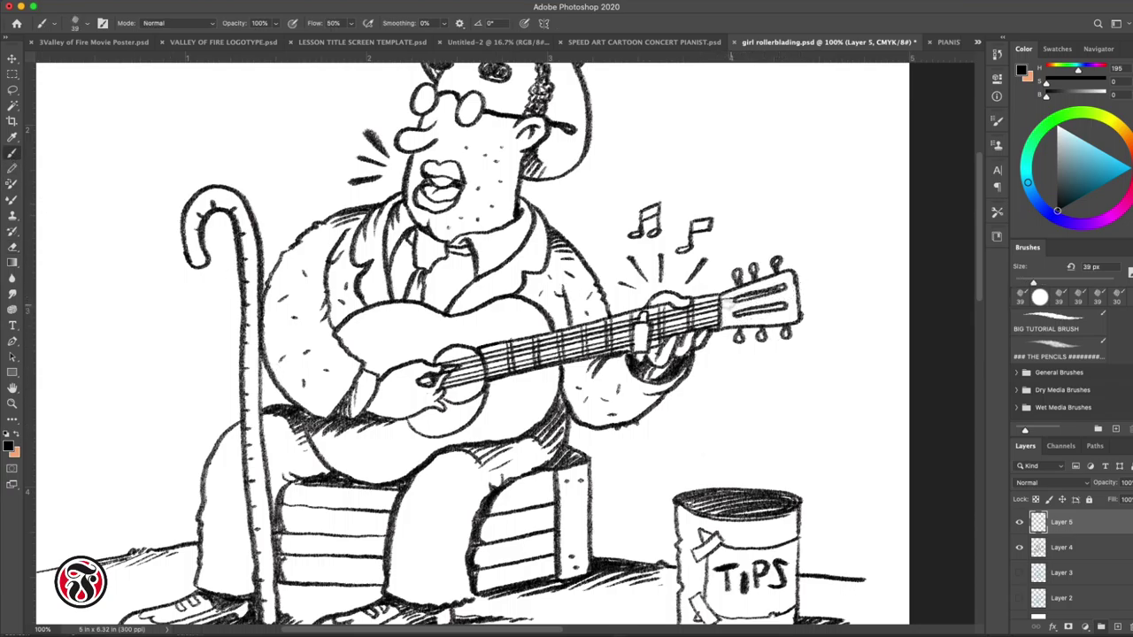
mouse_move(722, 306)
mouse_down()
mouse_move(758, 296)
mouse_move(752, 312)
mouse_move(769, 312)
mouse_move(779, 359)
mouse_up()
drag(766, 264, 760, 244)
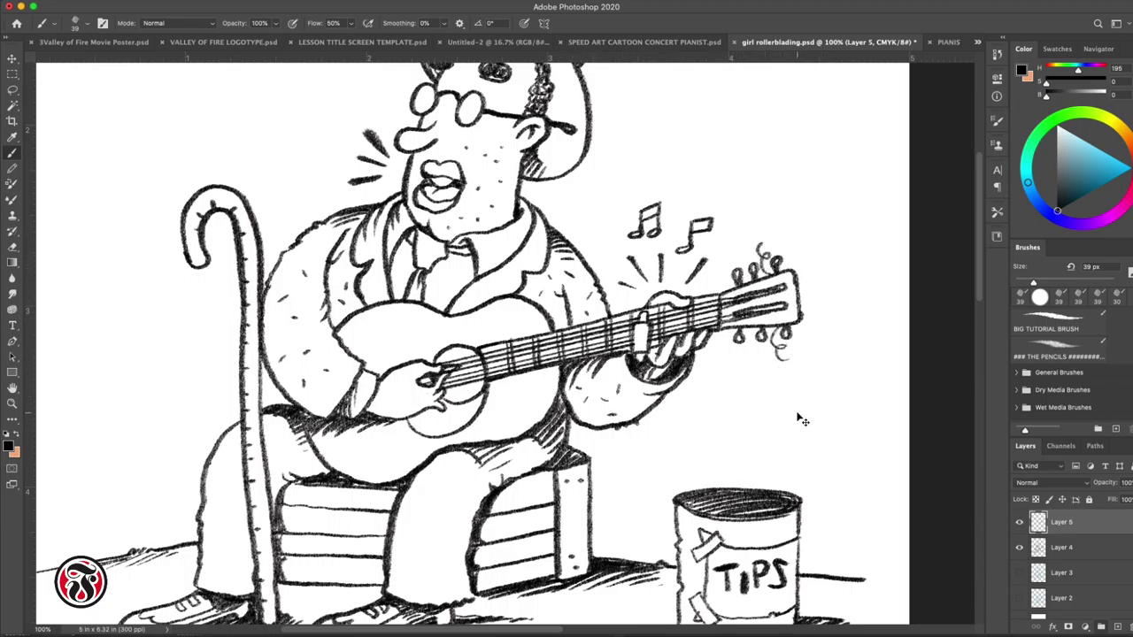
Sign the drawing vertically with the artist's signature above the ground line beside the tip can
key(super+0)
click(12, 156)
mouse_move(740, 512)
mouse_down()
mouse_move(734, 520)
mouse_move(753, 447)
mouse_up()
click(755, 436)
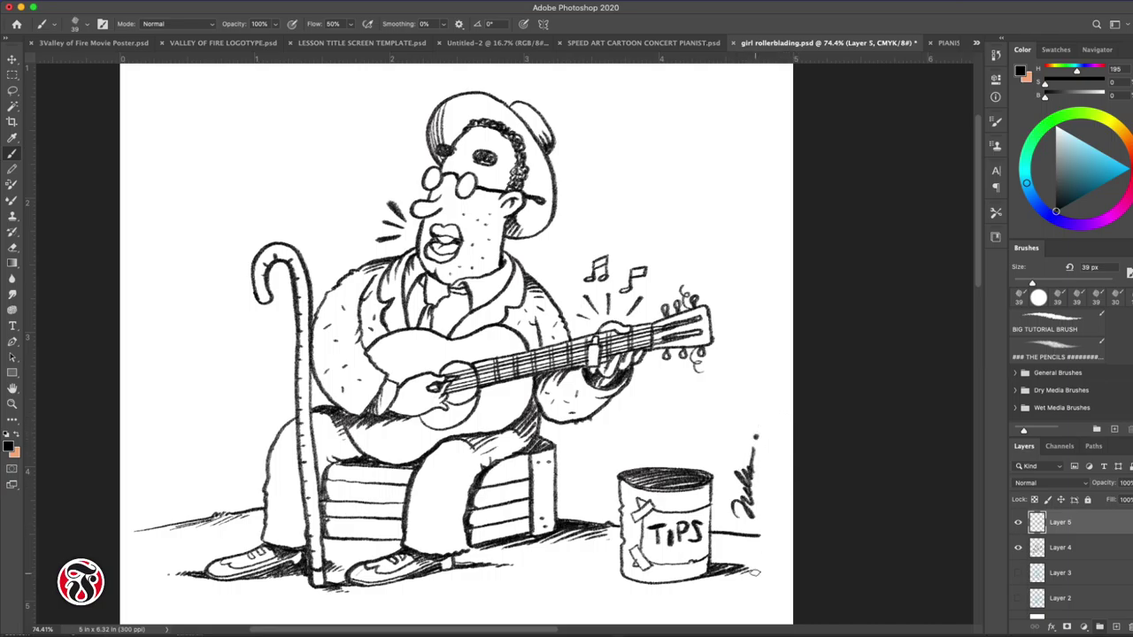